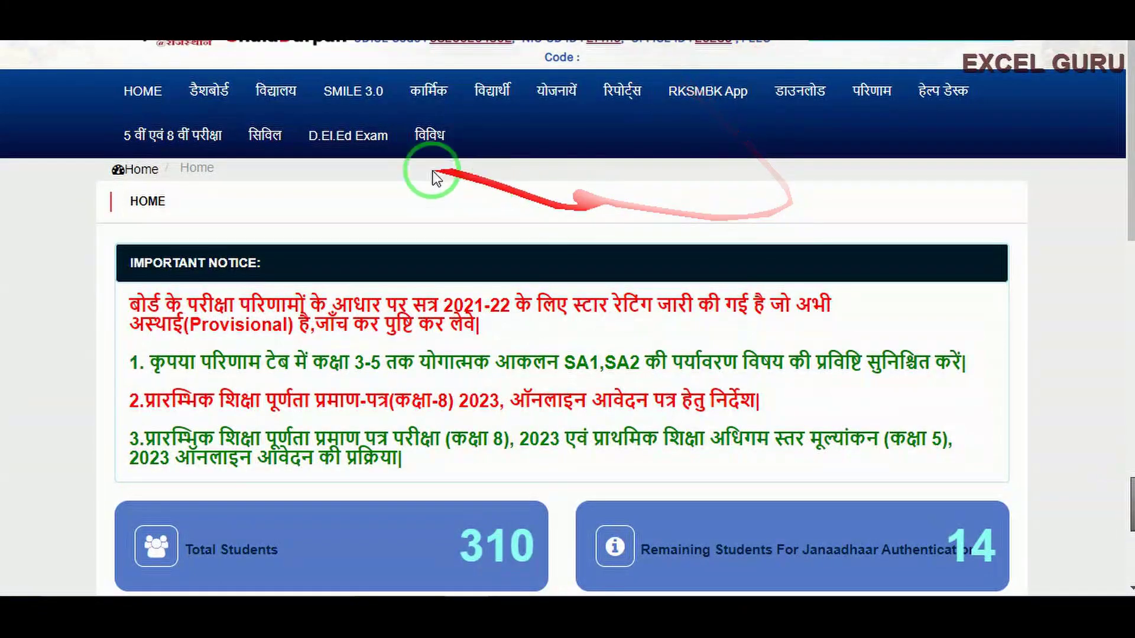
- Use the विद्यार्थी (Student) menu to reach the Rajasthan Shala Darpan public home page
{"action": "left_click", "coordinate": [493, 100]}
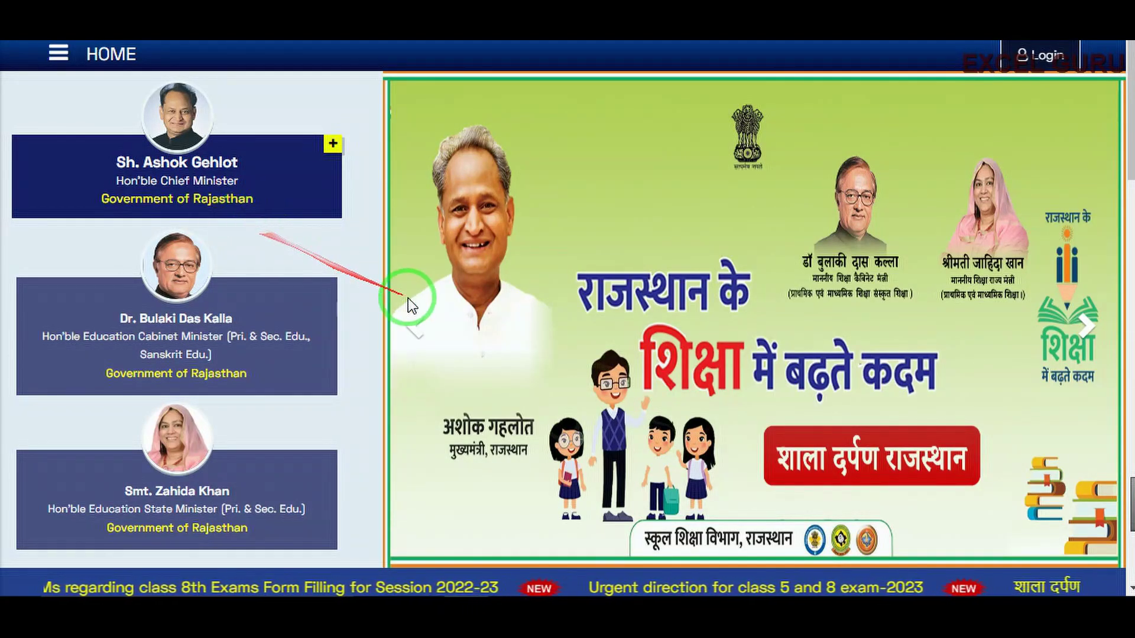
{"action": "mouse_move", "coordinate": [466, 360]}
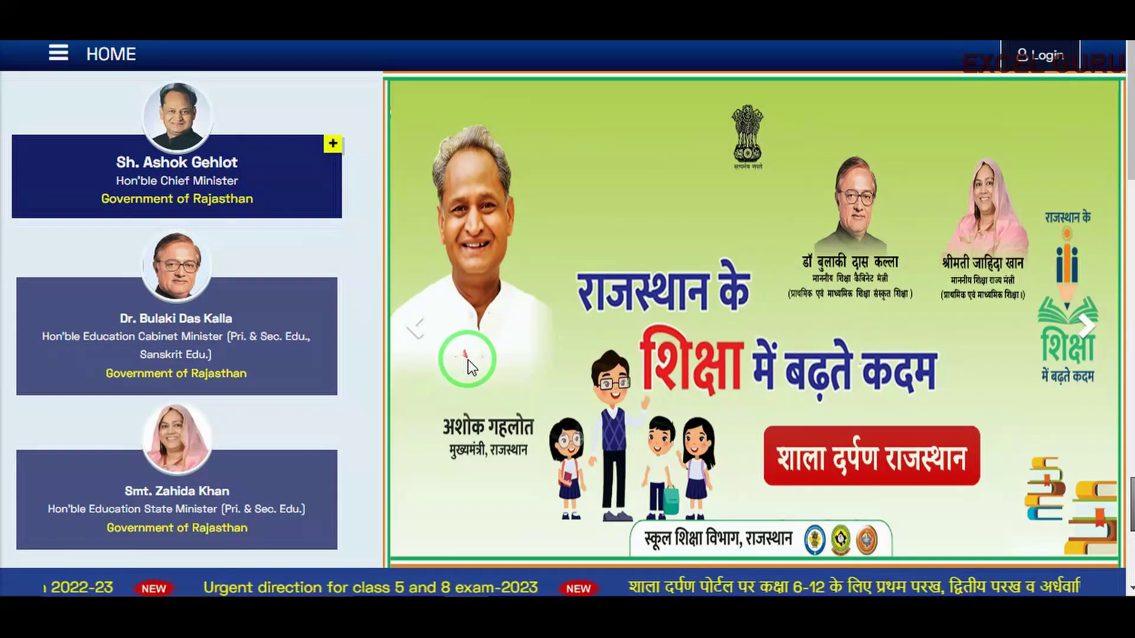
- Scroll down the home page and open the 8th Board exam portal from the carousel
{"action": "scroll", "coordinate": [465, 362], "scroll_direction": "down", "scroll_amount": 2}
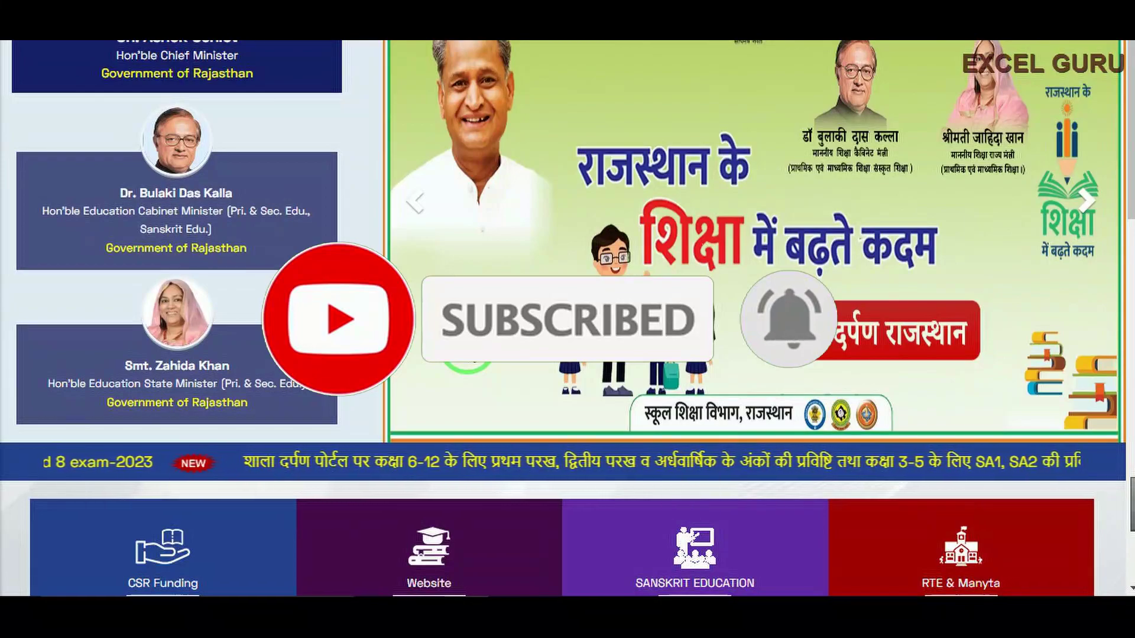
{"action": "scroll", "coordinate": [464, 331], "scroll_direction": "down", "scroll_amount": 2}
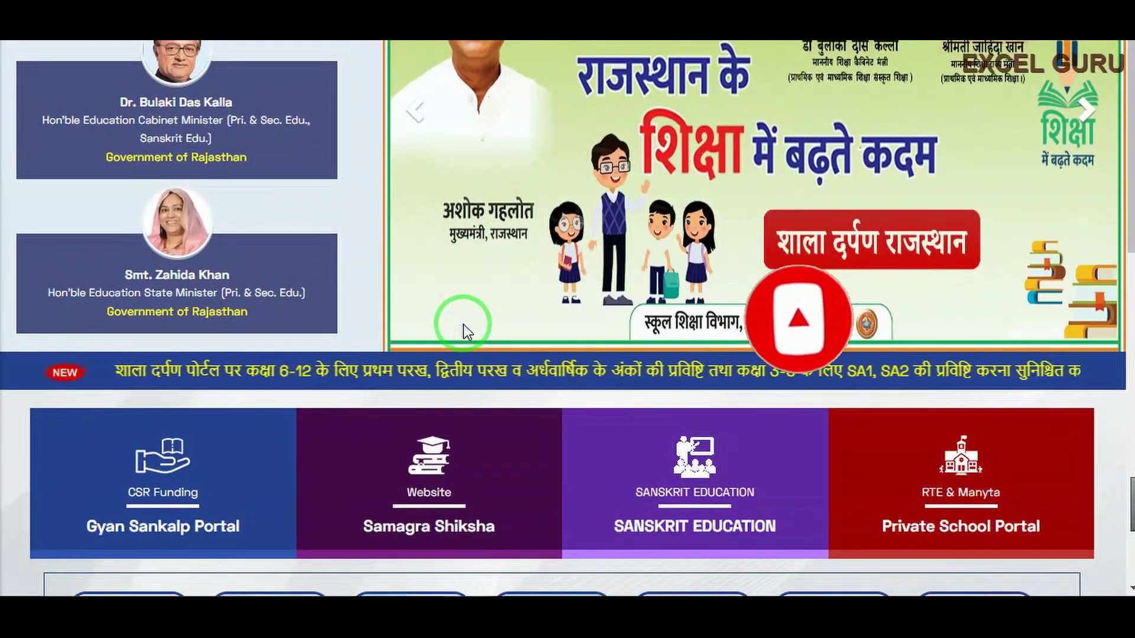
{"action": "scroll", "coordinate": [463, 322], "scroll_direction": "down", "scroll_amount": 2}
{"action": "scroll", "coordinate": [483, 337], "scroll_direction": "down", "scroll_amount": 2}
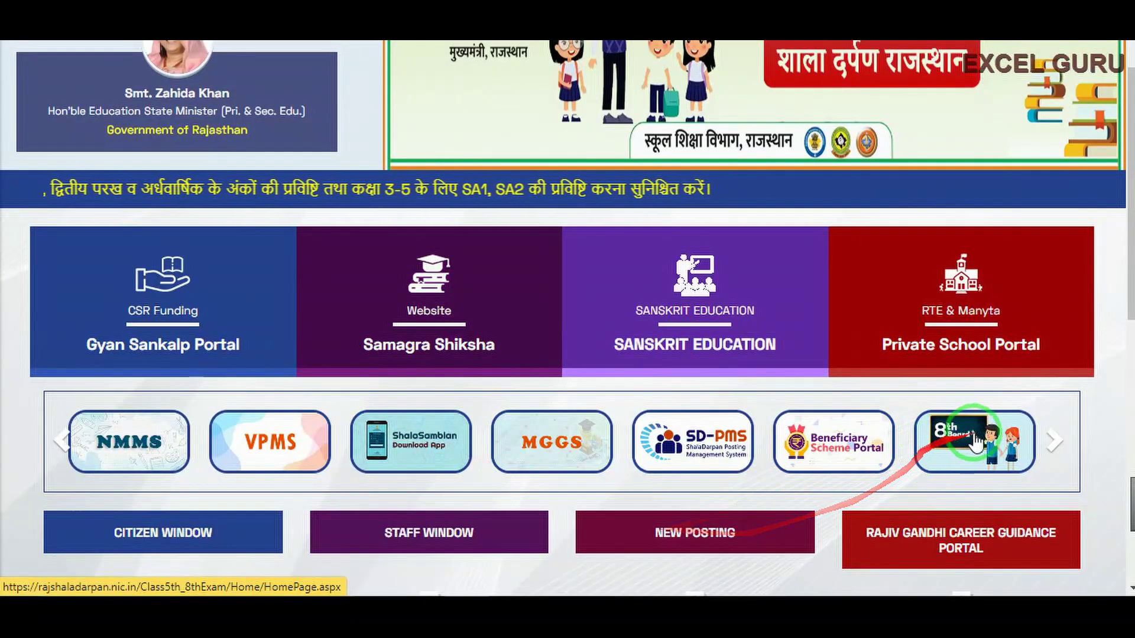
{"action": "left_click", "coordinate": [940, 443]}
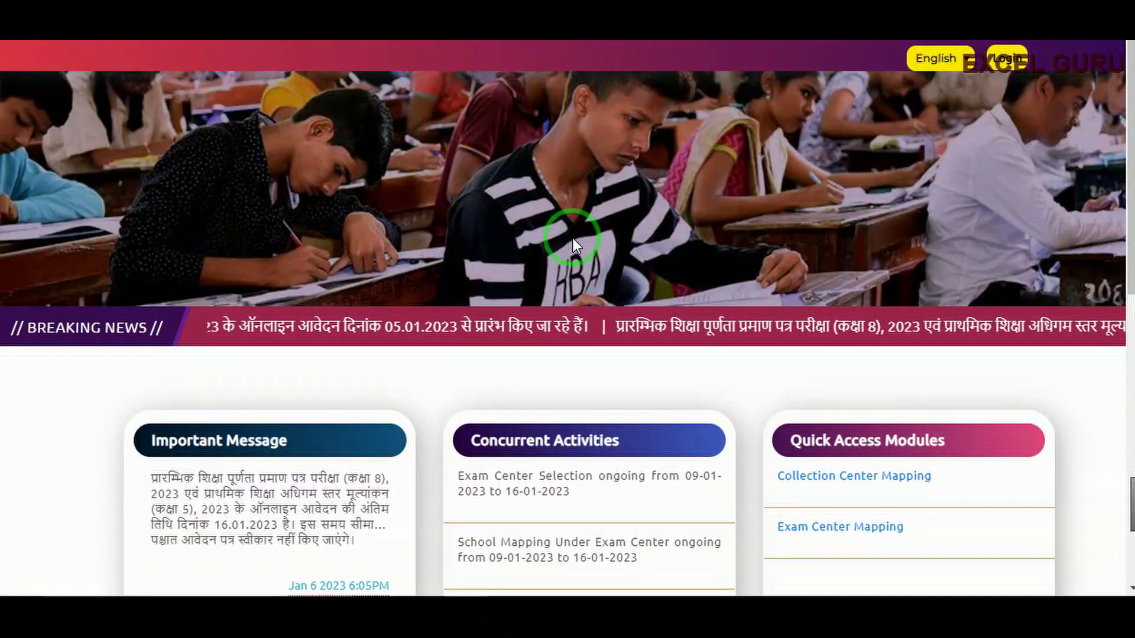
- Bring up the School / Exam Center login form from the portal's Login page
{"action": "left_click", "coordinate": [1008, 66]}
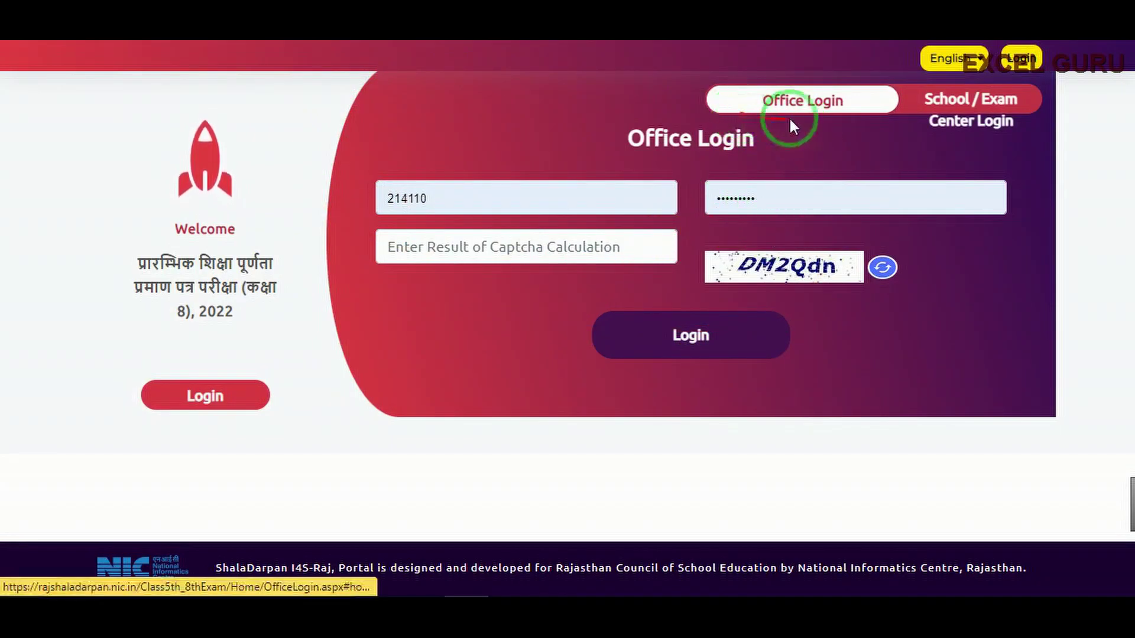
{"action": "left_click", "coordinate": [962, 111]}
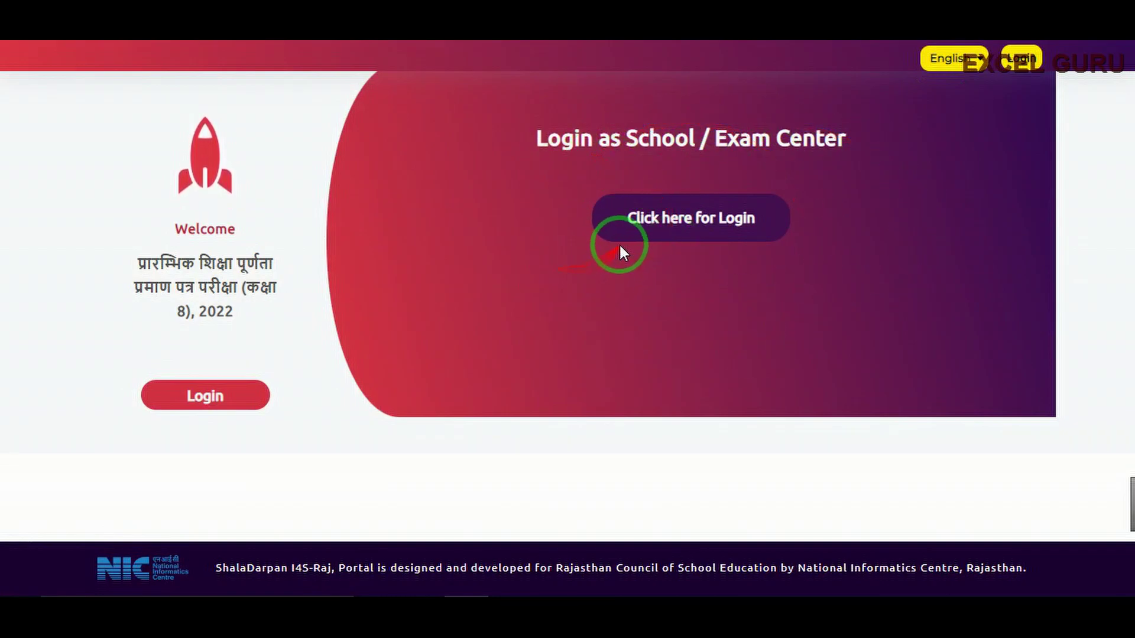
{"action": "left_click", "coordinate": [689, 230]}
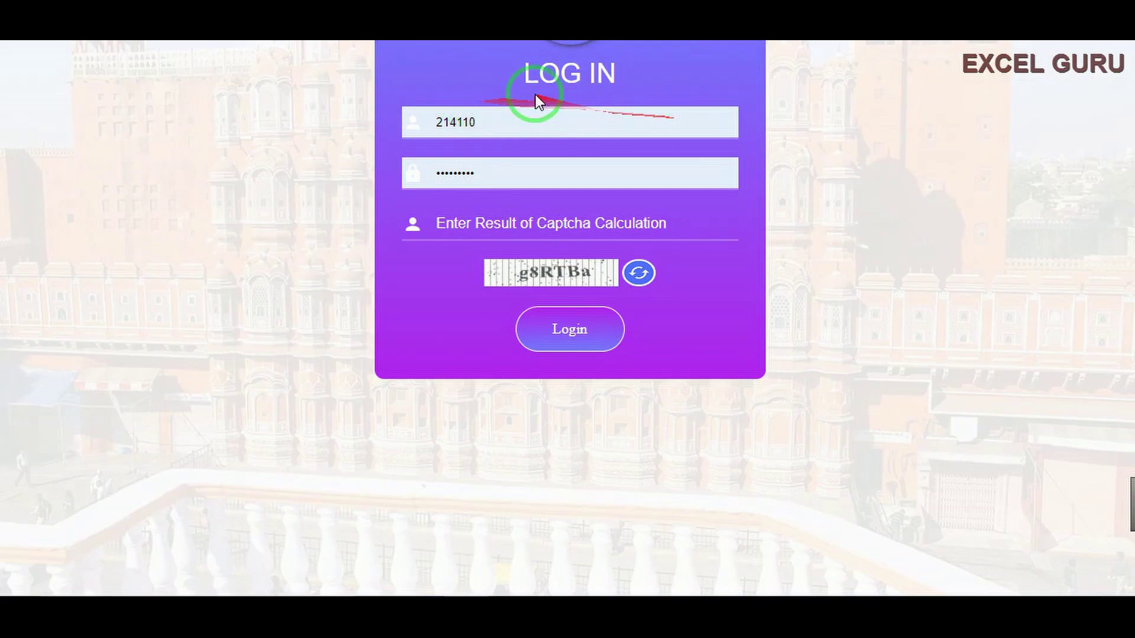
- Enter the captcha text and log in to the school's exam account
{"action": "left_click_drag", "start_coordinate": [405, 170], "coordinate": [623, 176]}
{"action": "left_click_drag", "start_coordinate": [674, 381], "coordinate": [562, 406]}
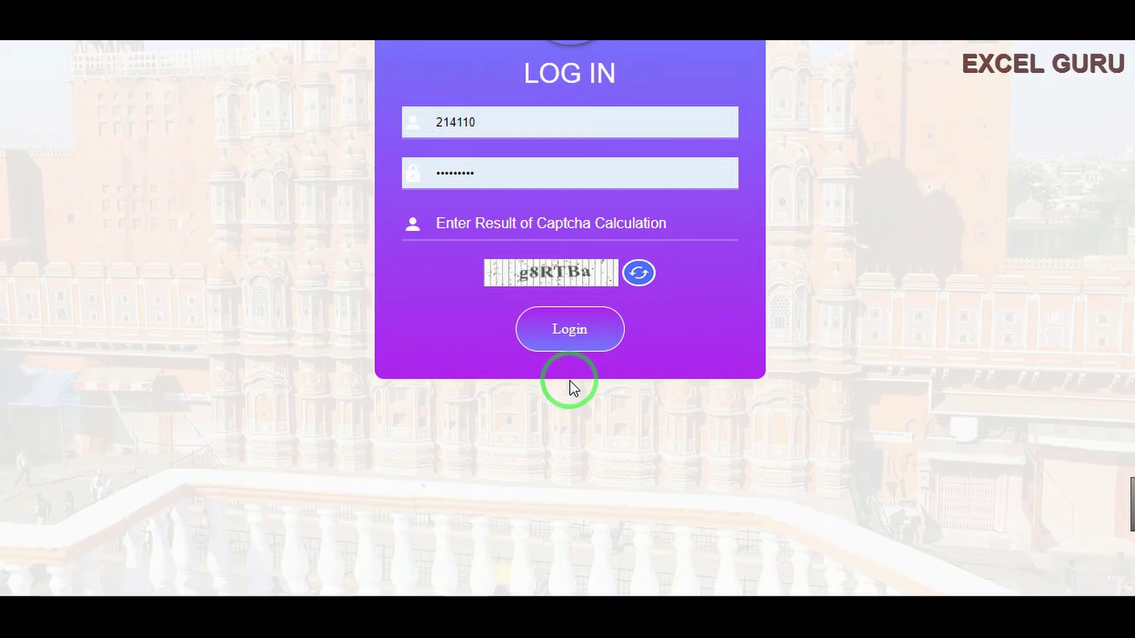
{"action": "type", "text": "g8RTBa"}
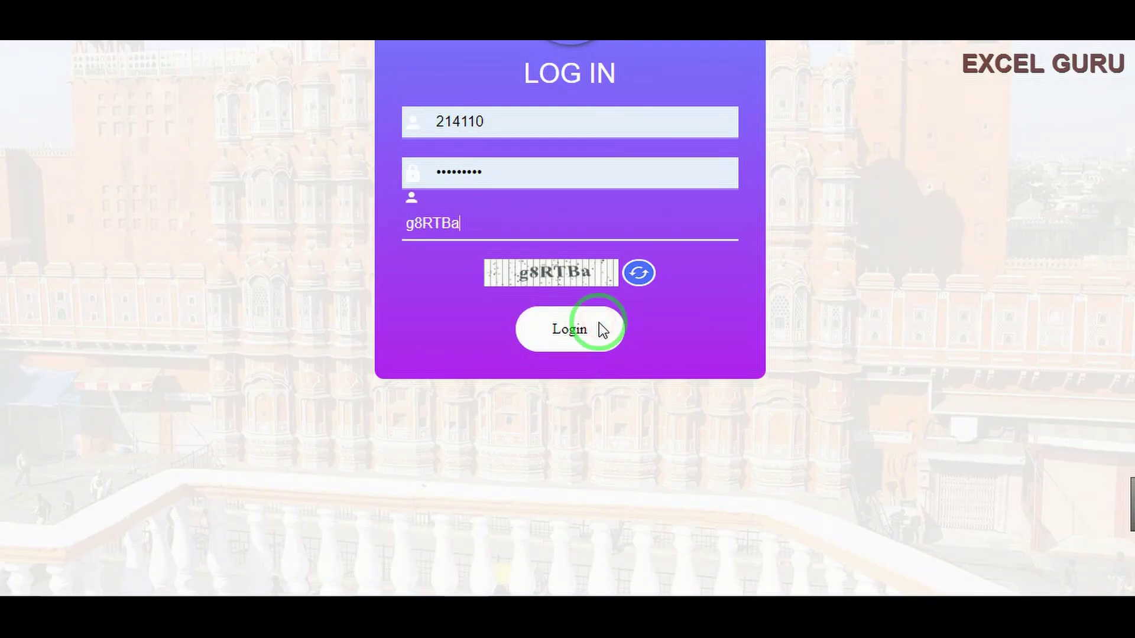
{"action": "left_click", "coordinate": [602, 329]}
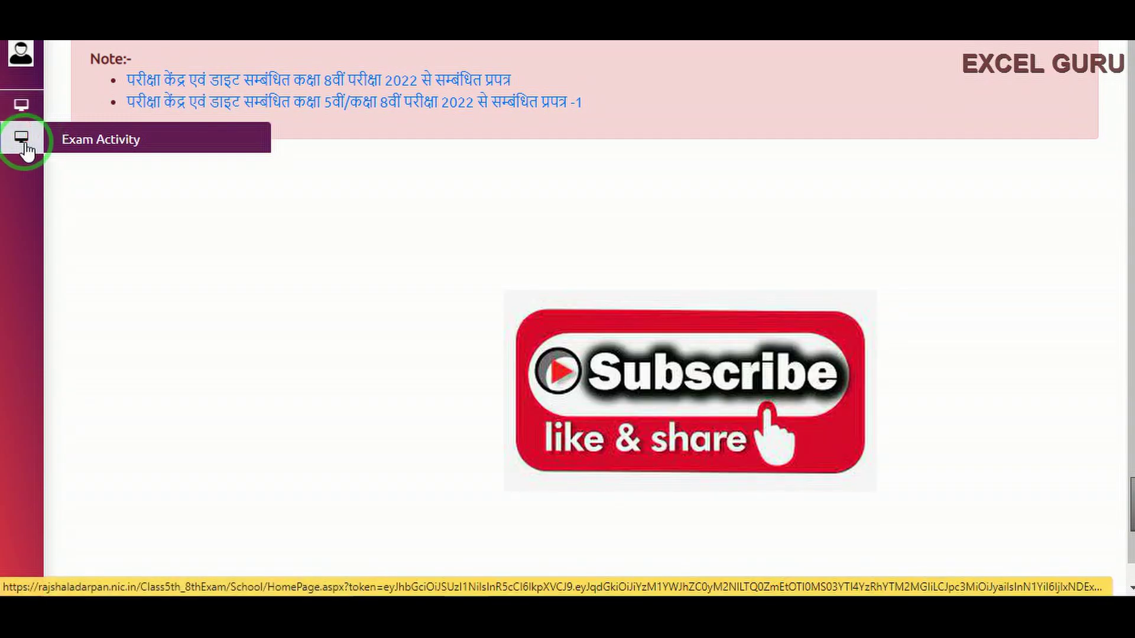
- From Exam Activity, choose the 2023 Class 5 / Class 8 application form
{"action": "left_click", "coordinate": [90, 144]}
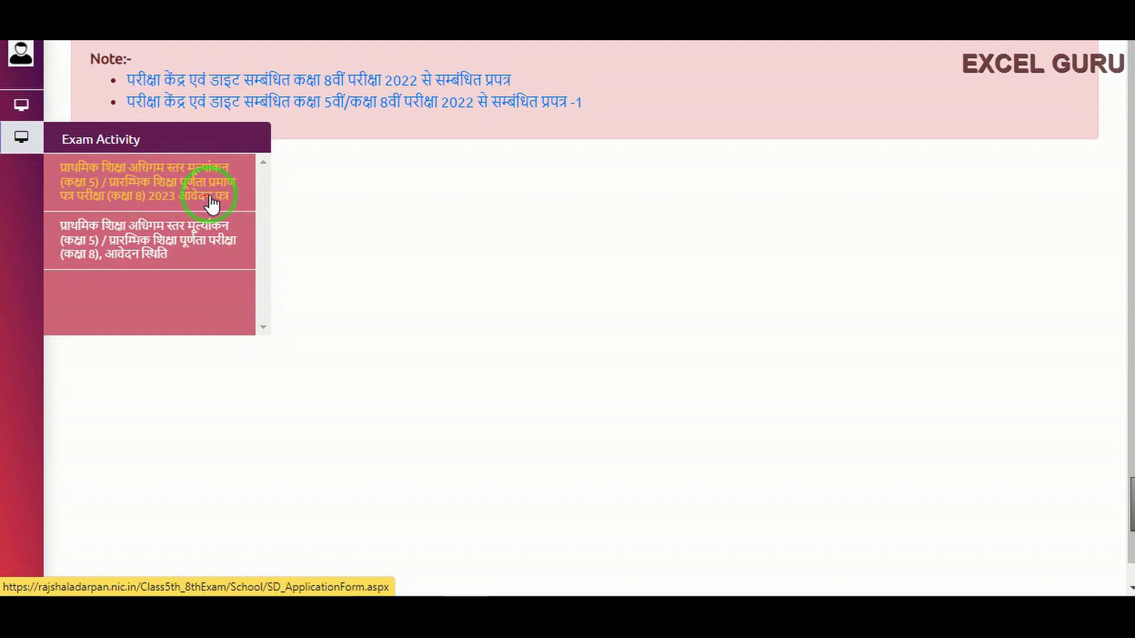
{"action": "left_click", "coordinate": [151, 192]}
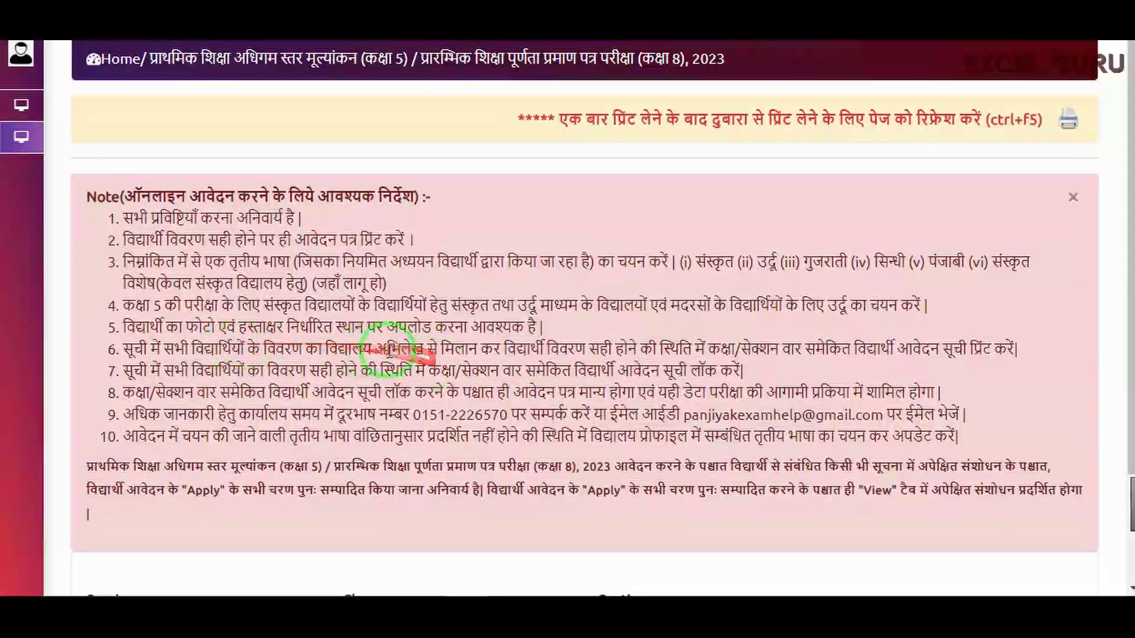
- Read the ten application instructions and scroll down to the Session, Class and Section dropdowns
{"action": "left_click_drag", "start_coordinate": [254, 313], "coordinate": [131, 278]}
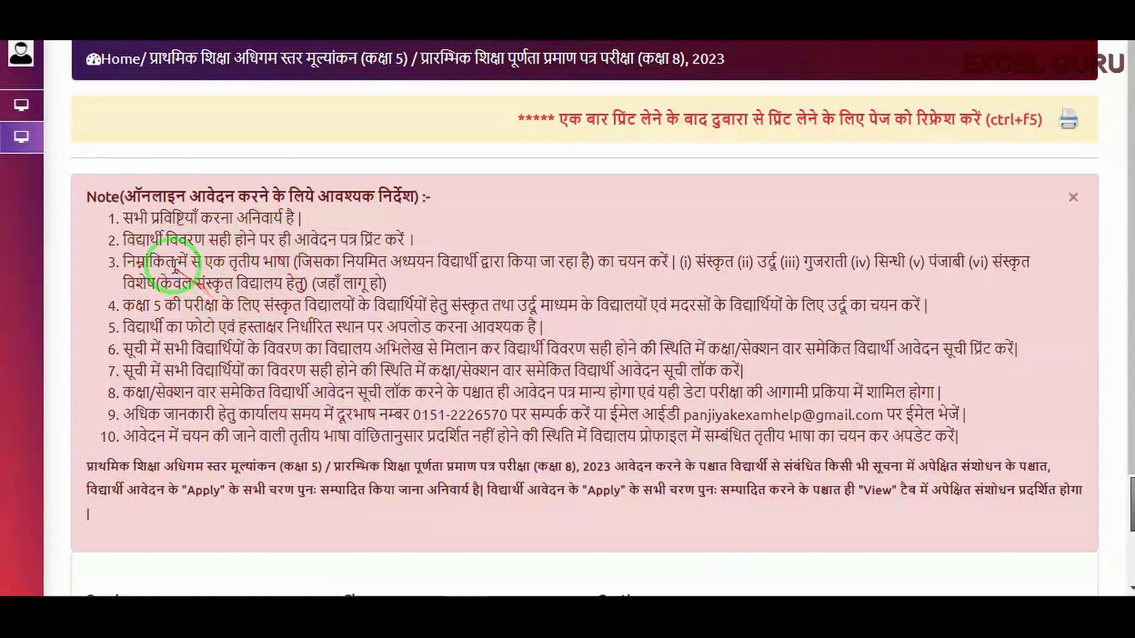
{"action": "left_click_drag", "start_coordinate": [266, 267], "coordinate": [261, 258]}
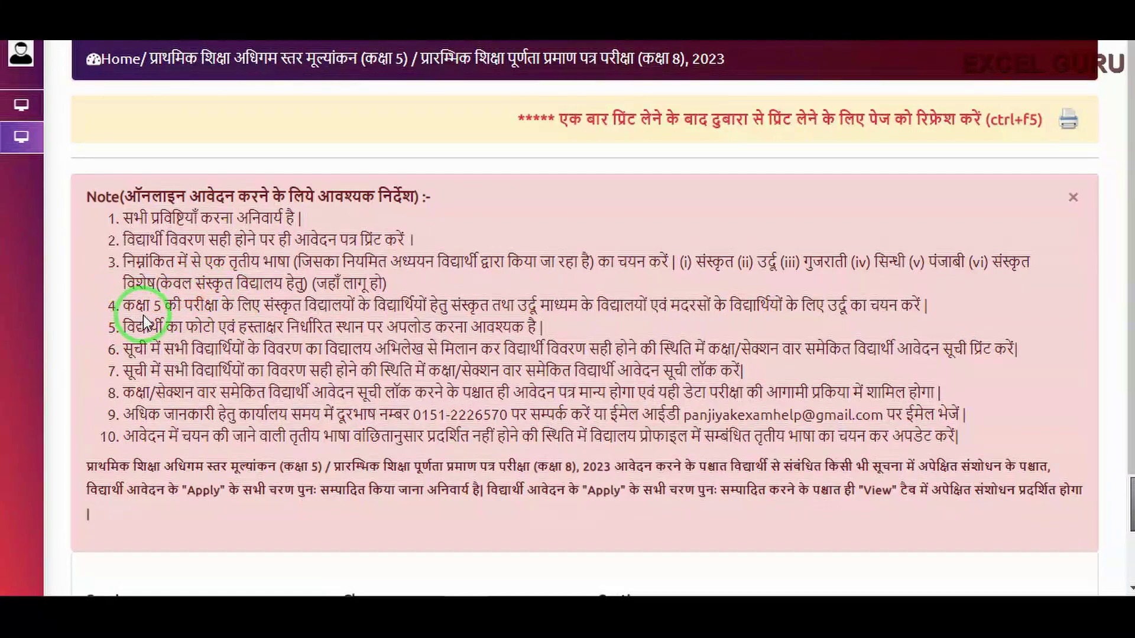
{"action": "left_click_drag", "start_coordinate": [368, 323], "coordinate": [417, 320]}
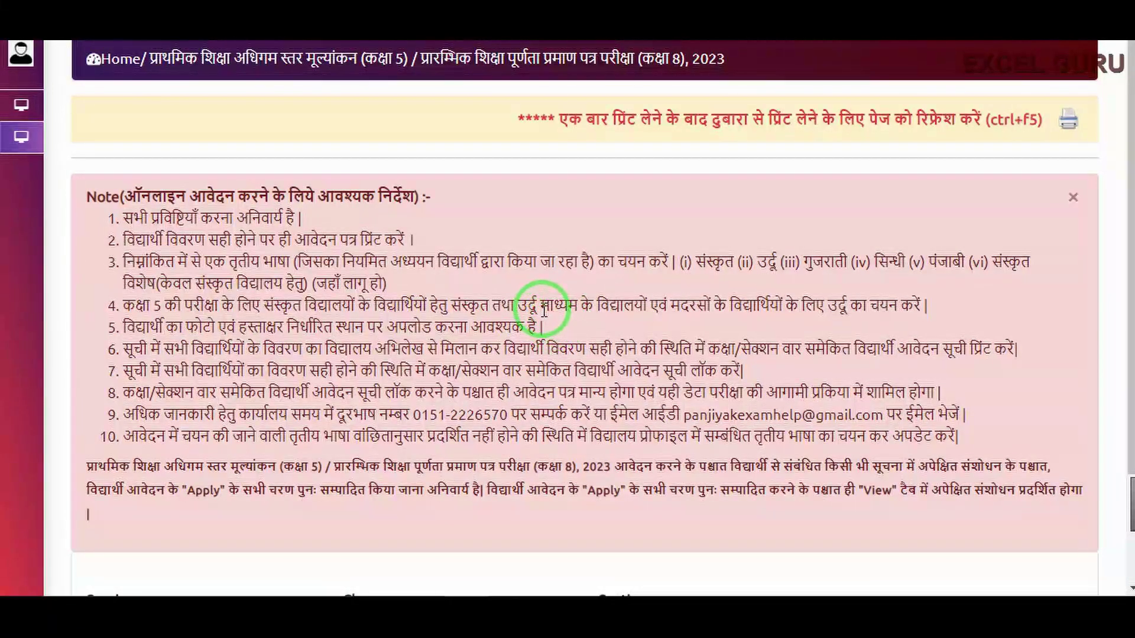
{"action": "left_click_drag", "start_coordinate": [343, 361], "coordinate": [237, 362]}
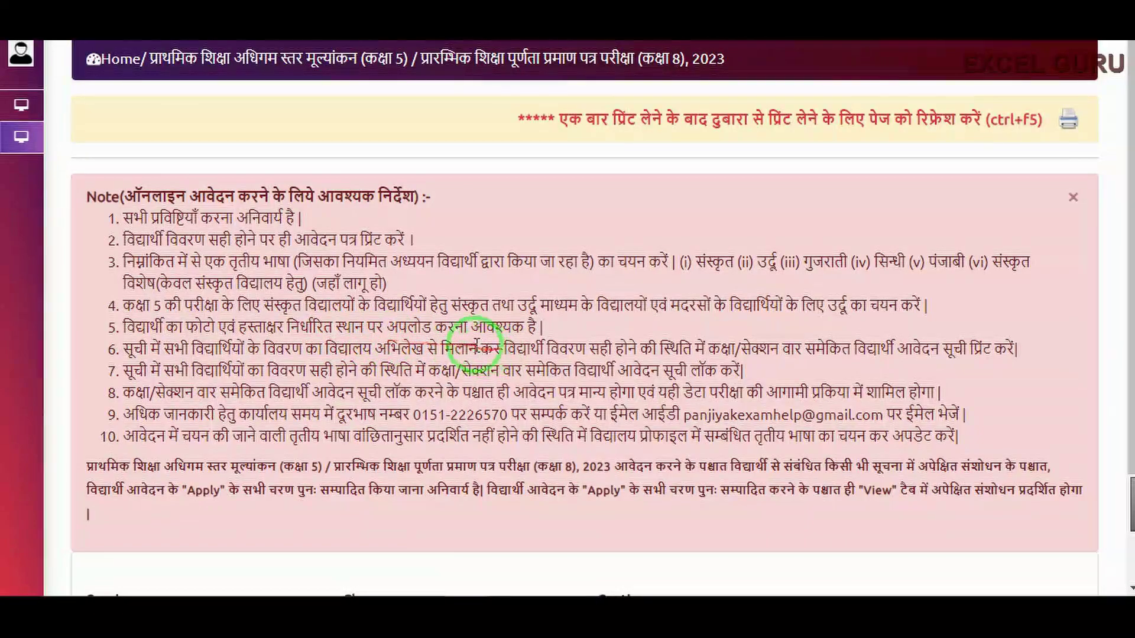
{"action": "left_click_drag", "start_coordinate": [318, 359], "coordinate": [191, 382]}
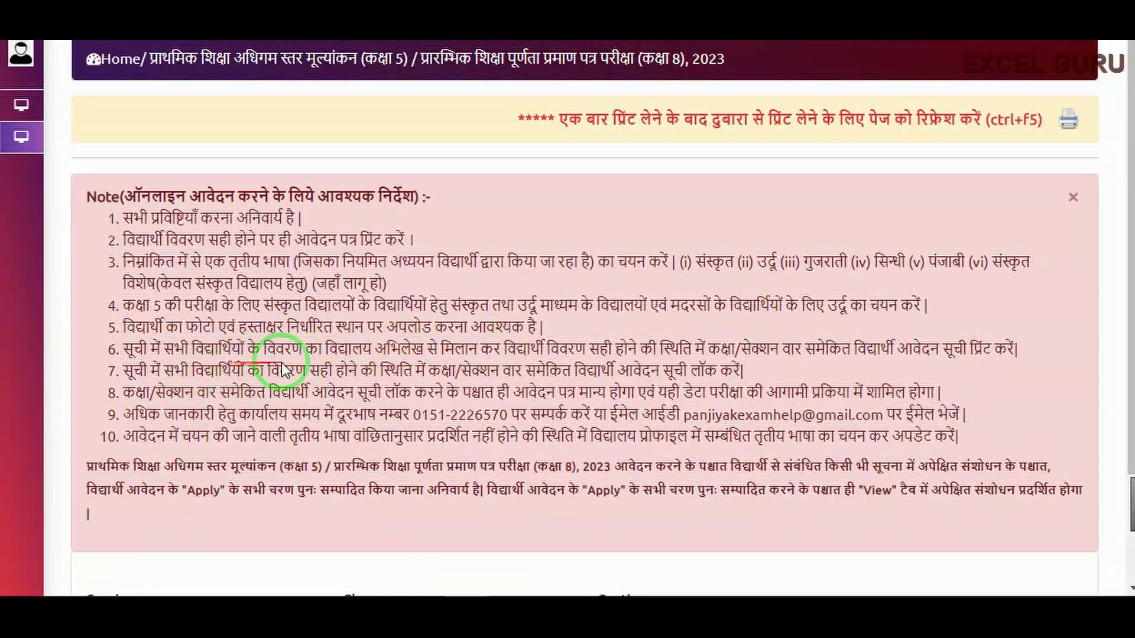
{"action": "left_click_drag", "start_coordinate": [398, 357], "coordinate": [443, 355]}
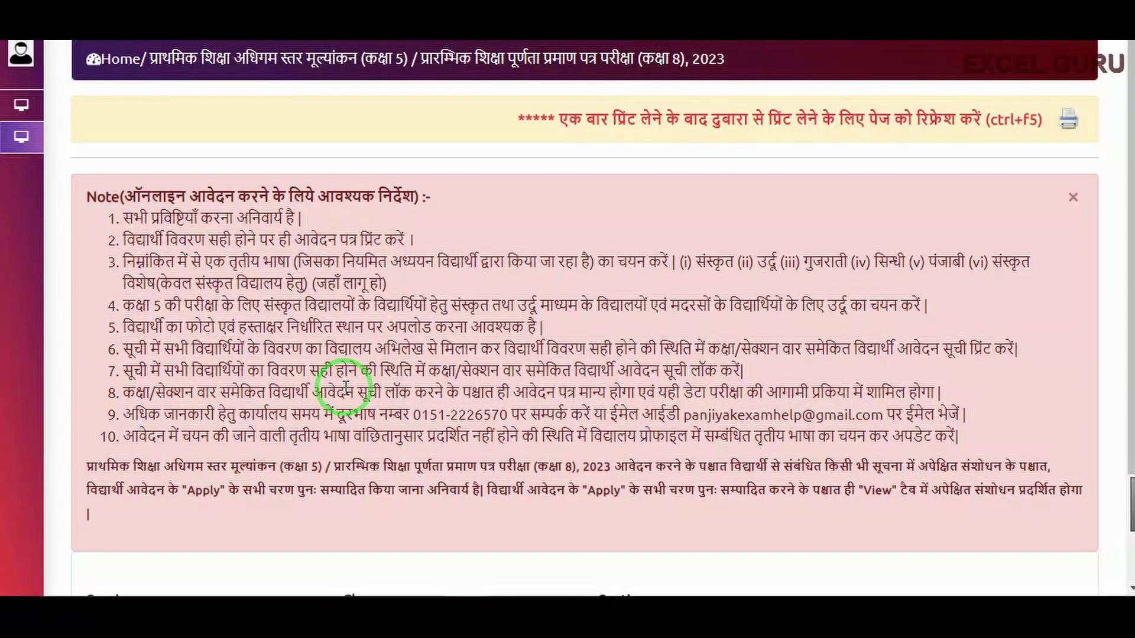
{"action": "scroll", "coordinate": [363, 437], "scroll_direction": "down", "scroll_amount": 2}
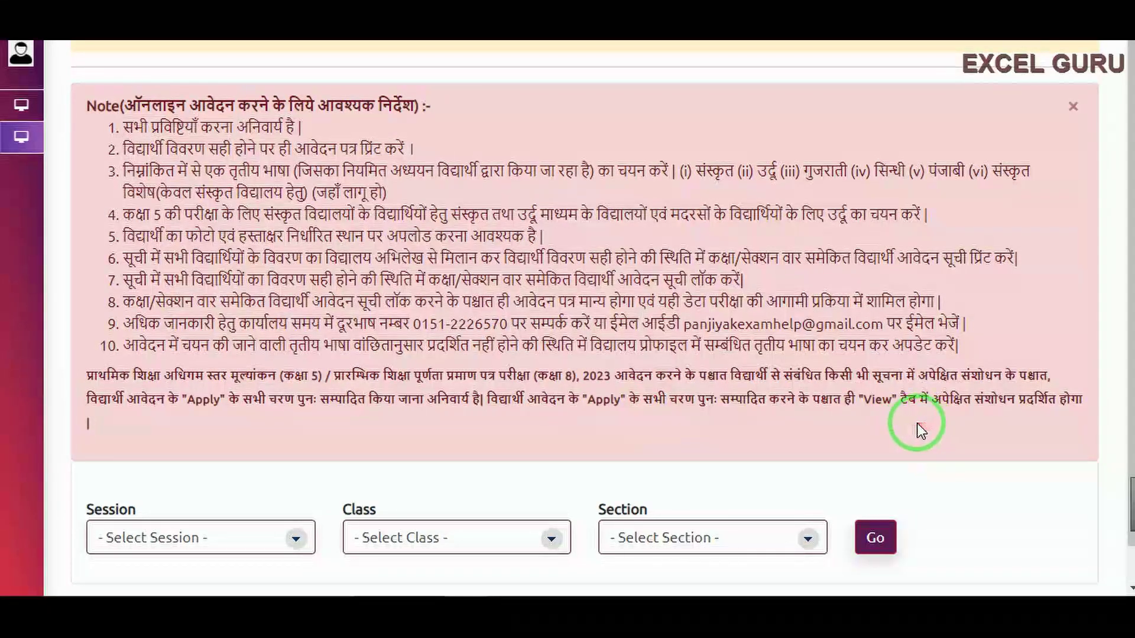
{"action": "left_click_drag", "start_coordinate": [886, 428], "coordinate": [631, 394]}
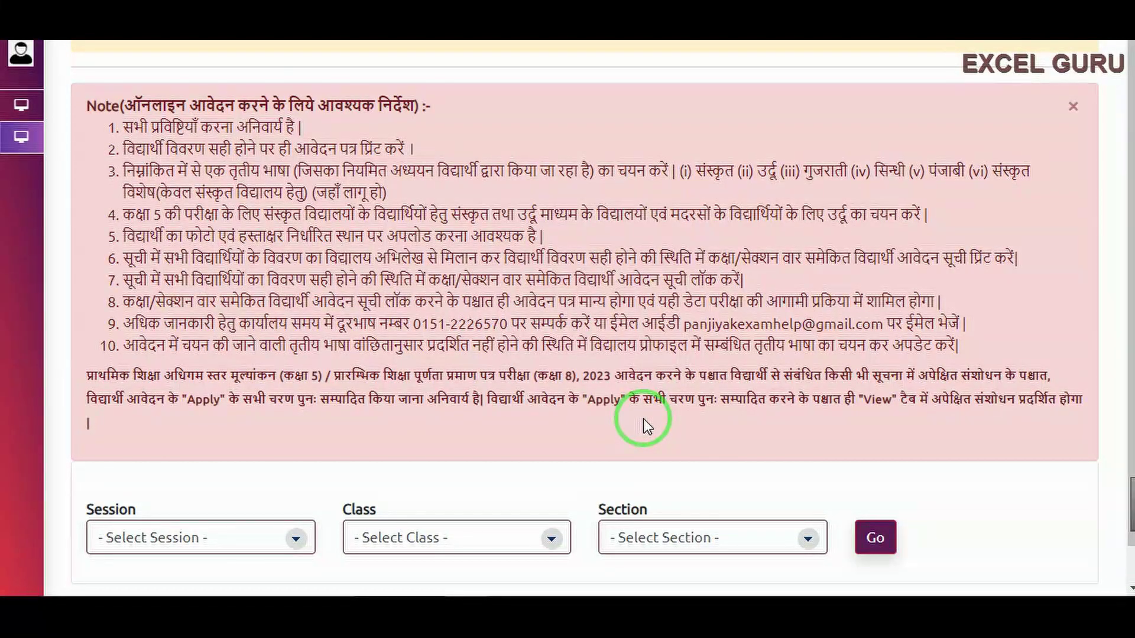
{"action": "scroll", "coordinate": [643, 419], "scroll_direction": "down", "scroll_amount": 1}
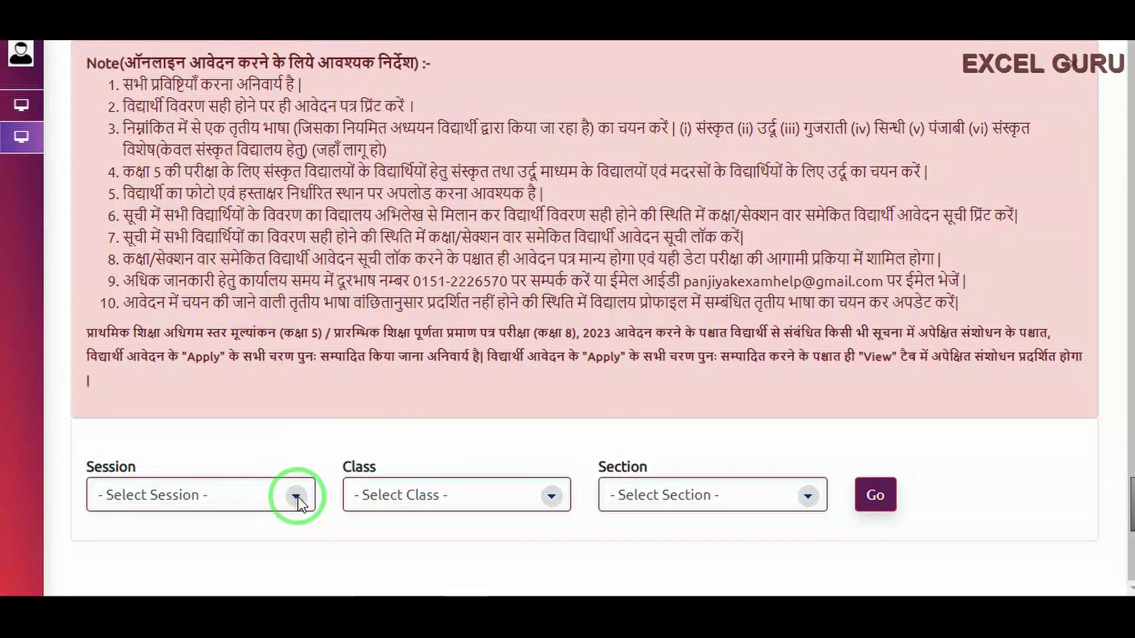
- Choose Session 2022-23, Class 8 and Section A, then load the student list with Go
{"action": "left_click", "coordinate": [298, 498]}
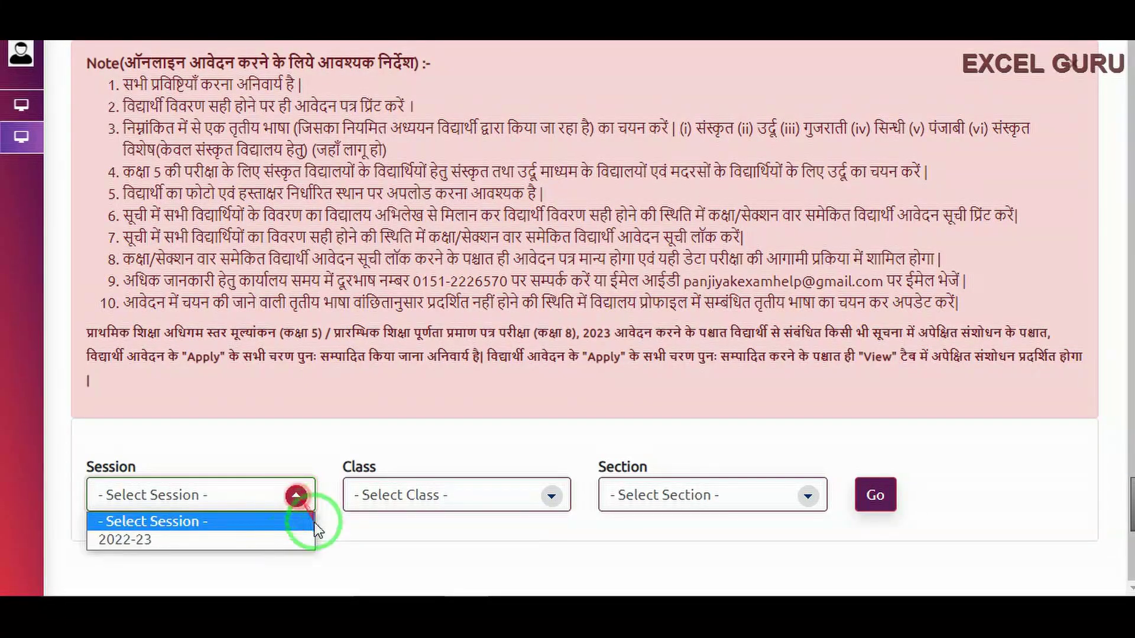
{"action": "left_click", "coordinate": [176, 541]}
{"action": "left_click", "coordinate": [493, 491]}
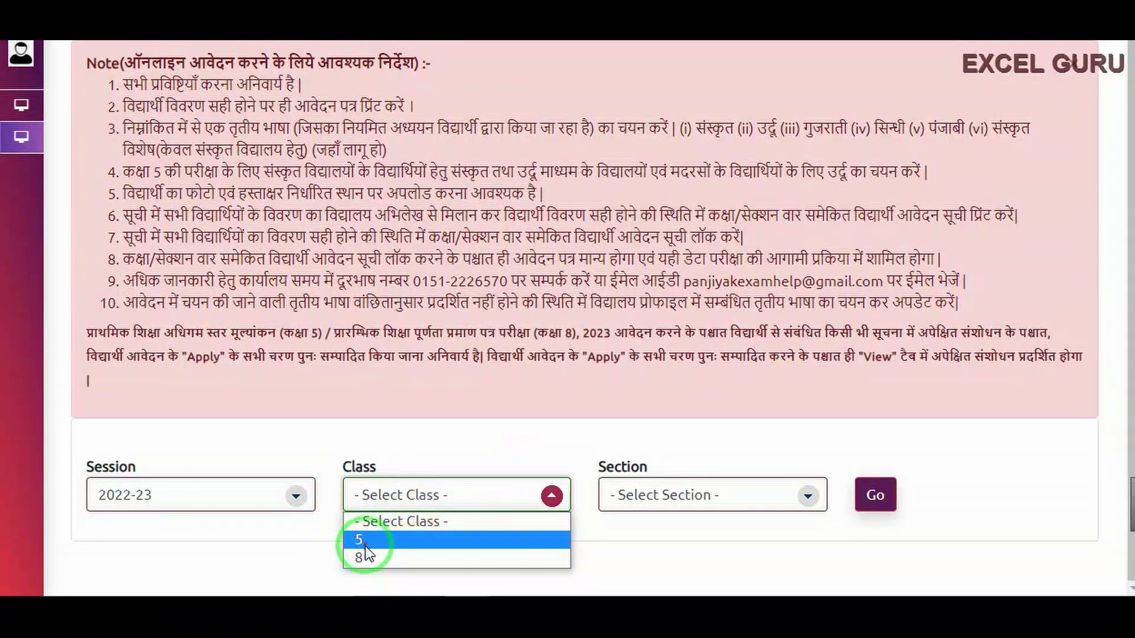
{"action": "left_click", "coordinate": [364, 555]}
{"action": "left_click", "coordinate": [676, 502]}
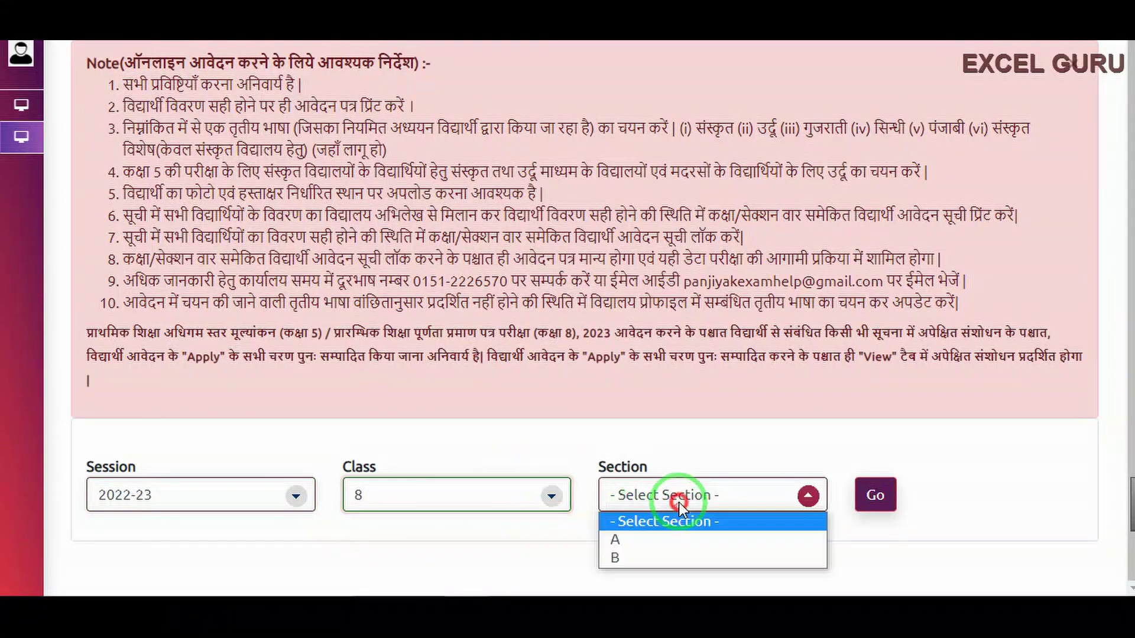
{"action": "left_click", "coordinate": [627, 536]}
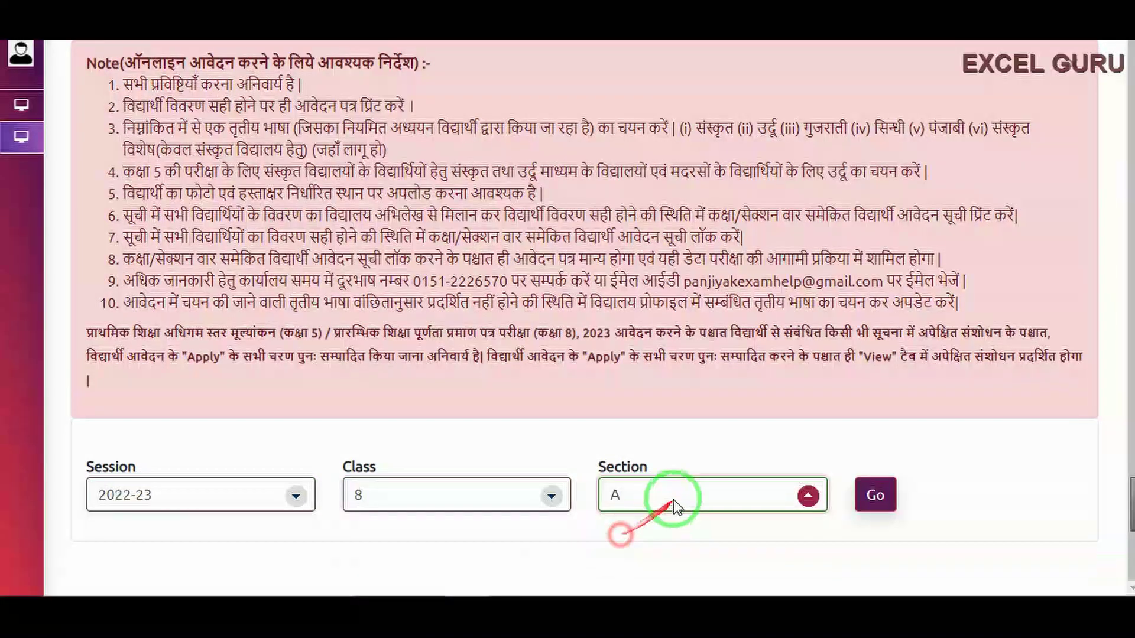
{"action": "left_click", "coordinate": [876, 495]}
- Scroll to the student table and click Apply on the first student's row
{"action": "scroll", "coordinate": [767, 353], "scroll_direction": "down", "scroll_amount": 3}
{"action": "scroll", "coordinate": [753, 335], "scroll_direction": "down", "scroll_amount": 3}
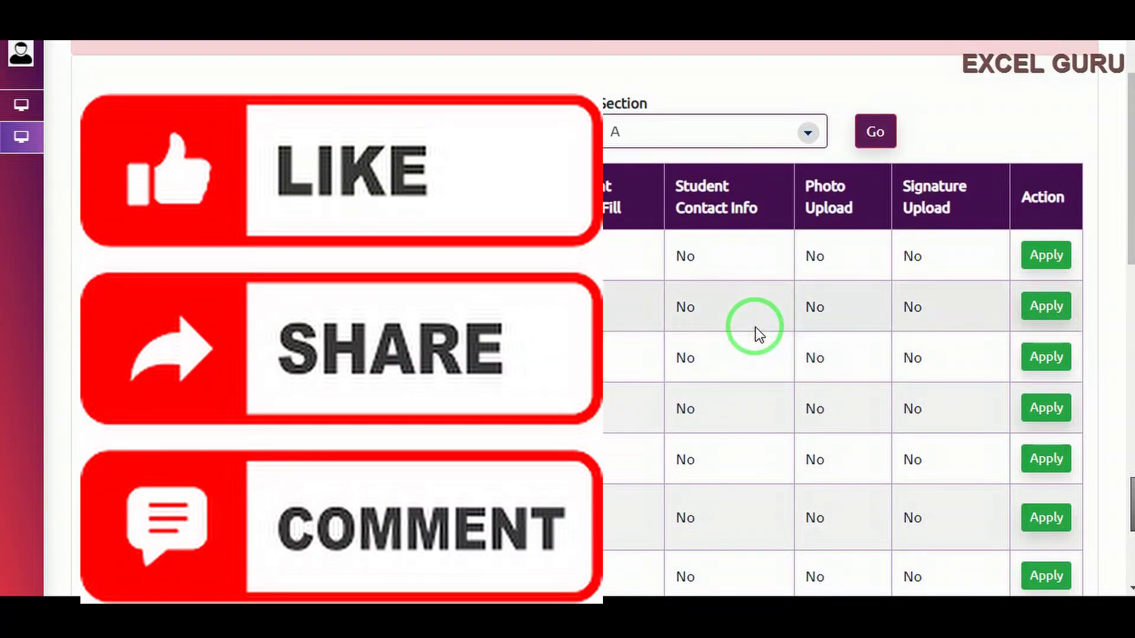
{"action": "scroll", "coordinate": [755, 332], "scroll_direction": "down", "scroll_amount": 2}
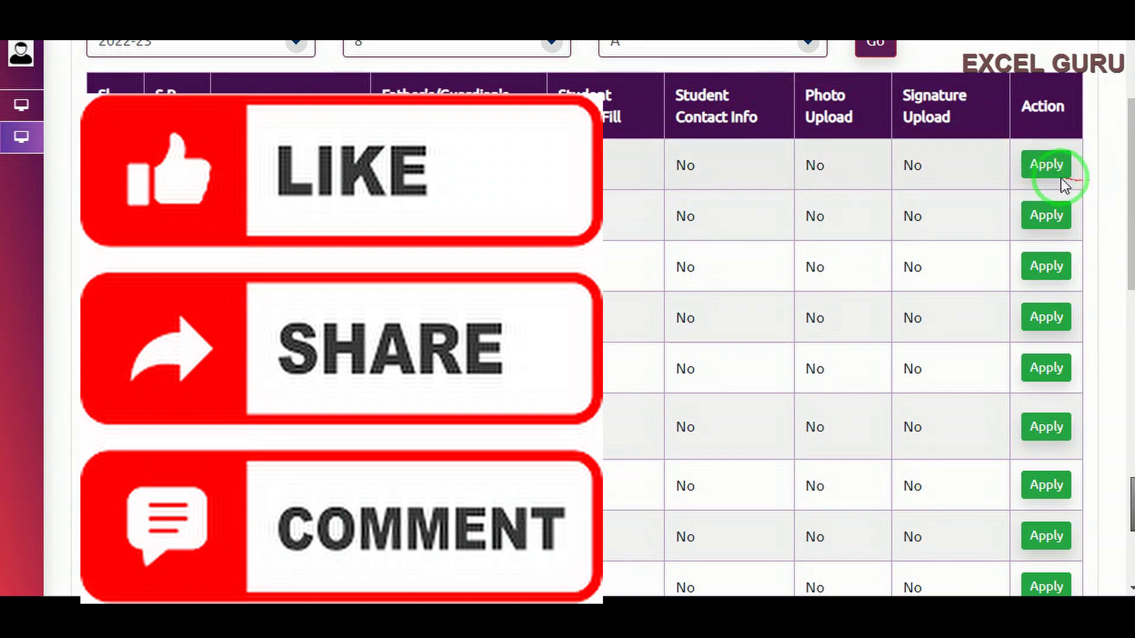
{"action": "left_click", "coordinate": [1047, 164]}
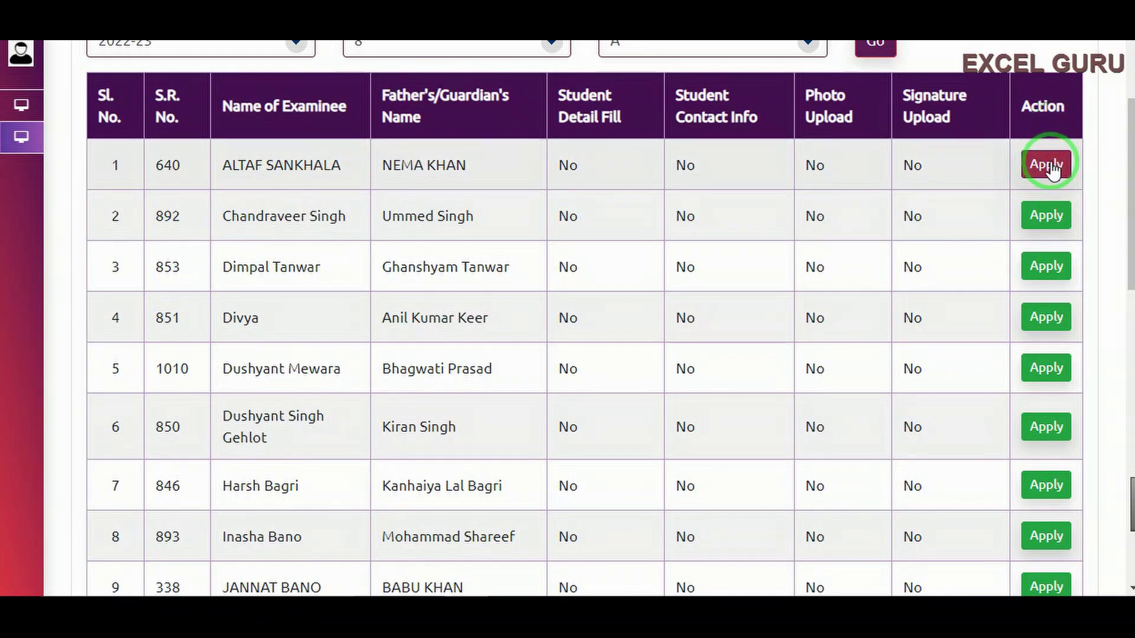
- Confirm the first student's medium is English, then go back to the Class 8 list
{"action": "left_click", "coordinate": [1052, 168]}
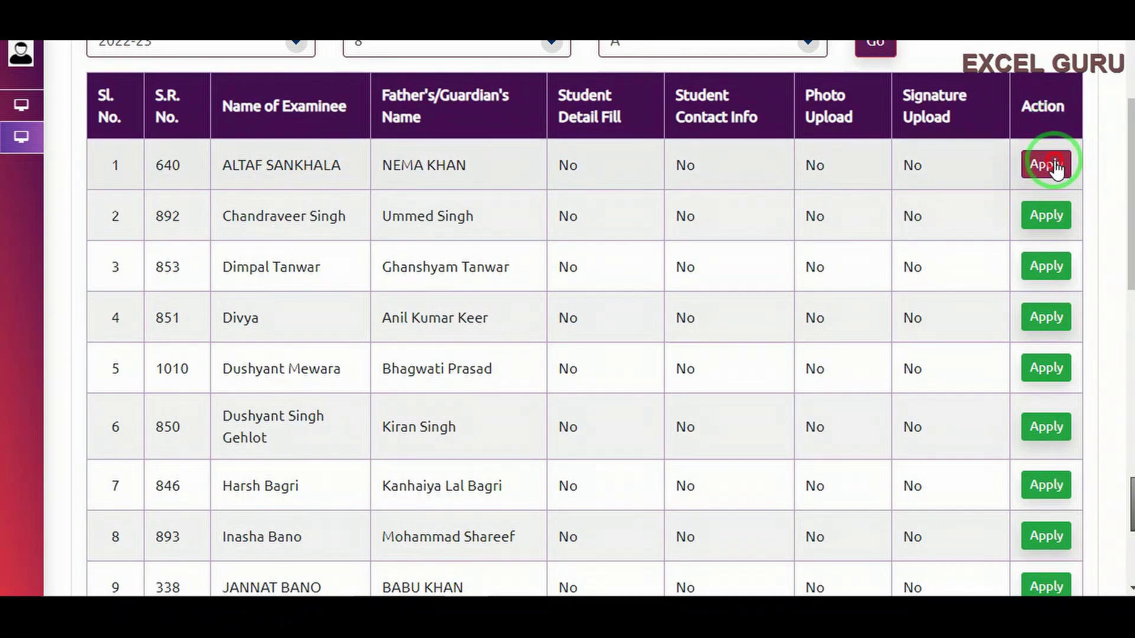
{"action": "scroll", "coordinate": [615, 291], "scroll_direction": "down", "scroll_amount": 3}
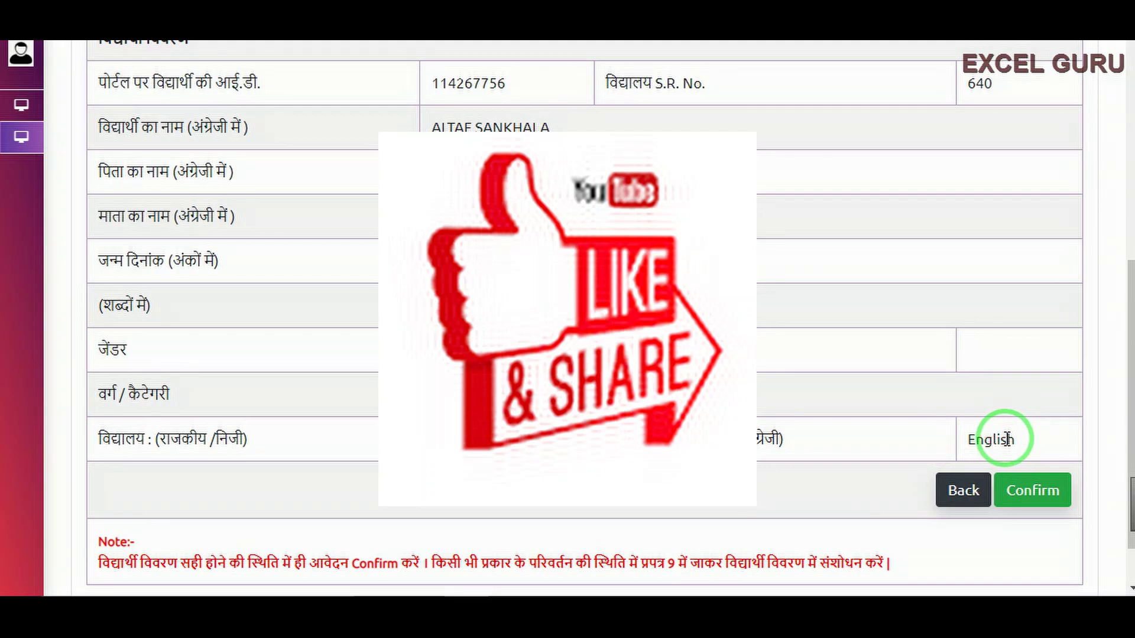
{"action": "left_click", "coordinate": [961, 493]}
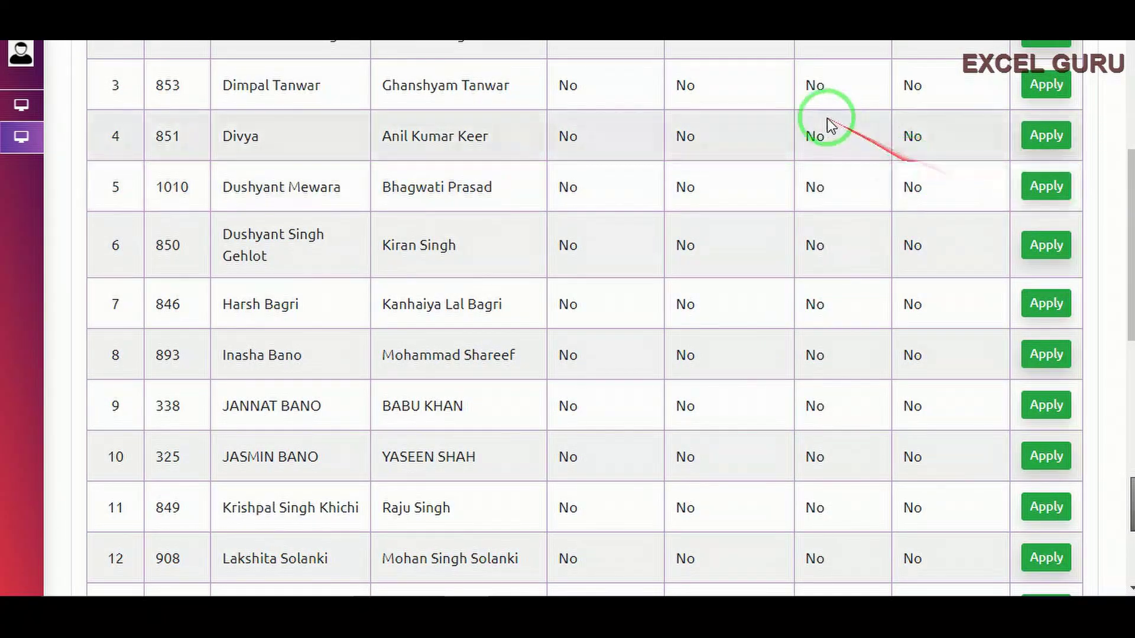
- Open the second student's application details and scroll to the medium row showing Hindi
{"action": "scroll", "coordinate": [331, 114], "scroll_direction": "up", "scroll_amount": 2}
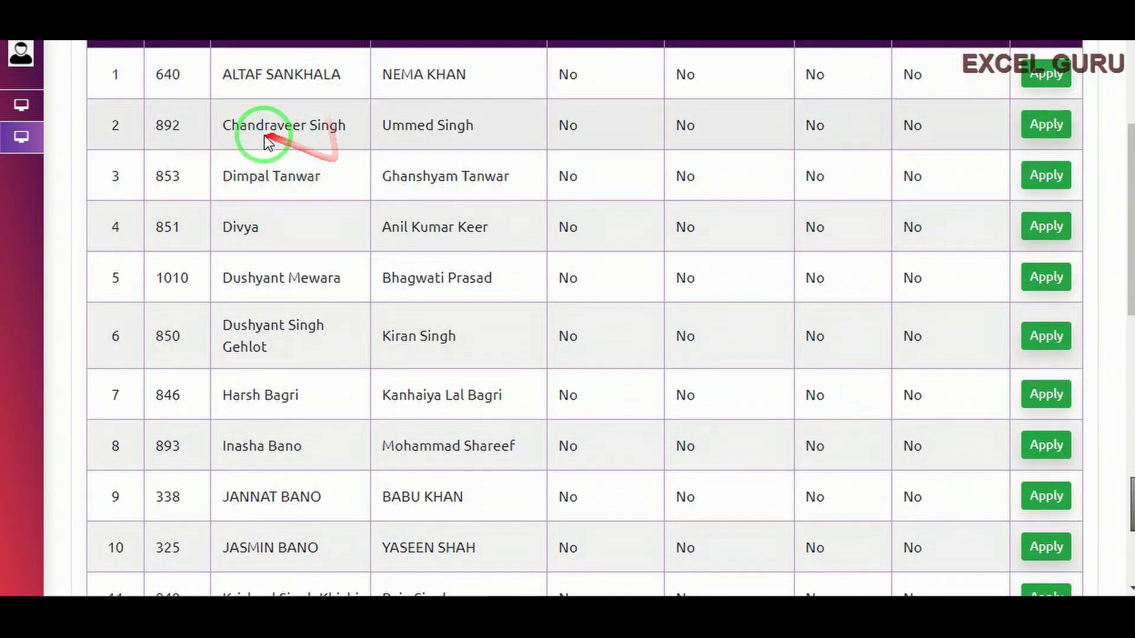
{"action": "left_click_drag", "start_coordinate": [396, 138], "coordinate": [315, 113]}
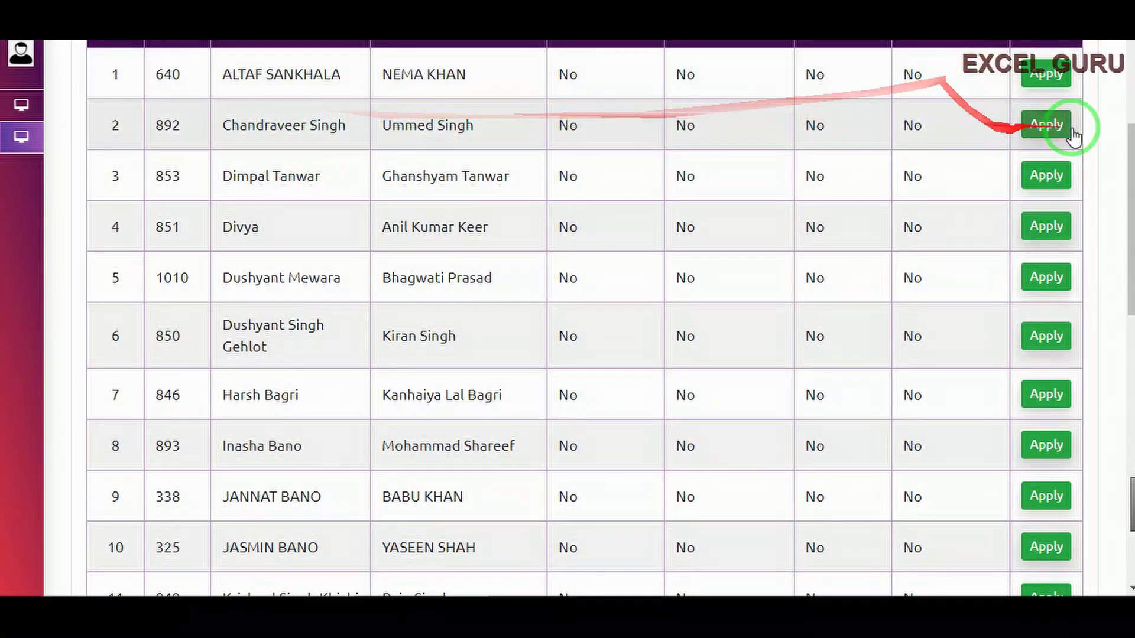
{"action": "left_click", "coordinate": [1046, 125]}
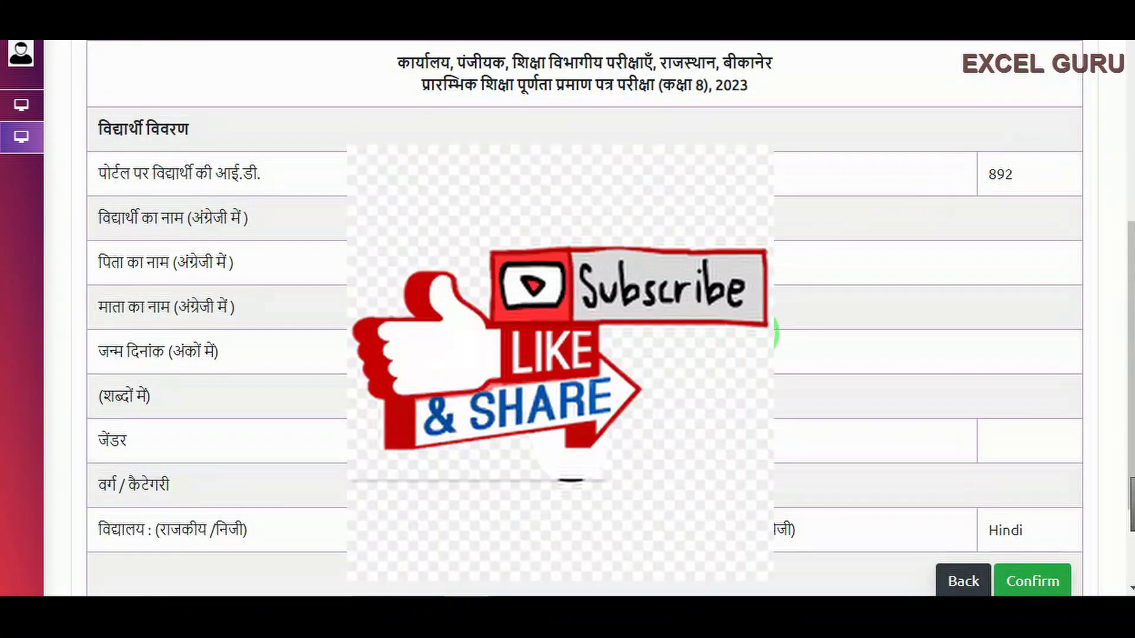
{"action": "scroll", "coordinate": [887, 296], "scroll_direction": "down", "scroll_amount": 3}
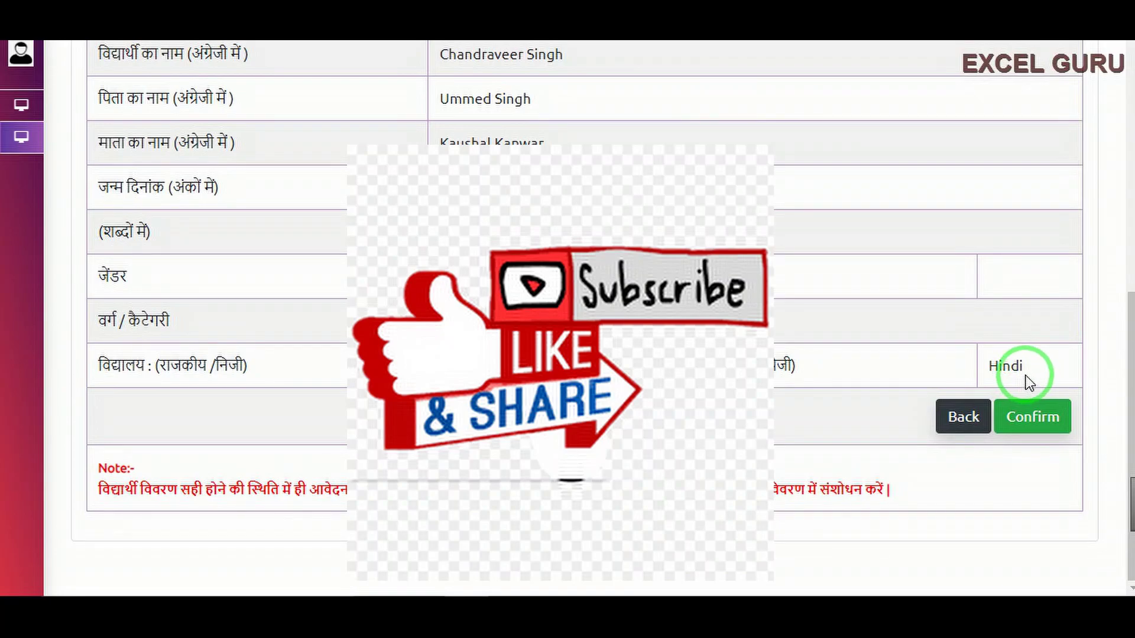
{"action": "left_click", "coordinate": [962, 433]}
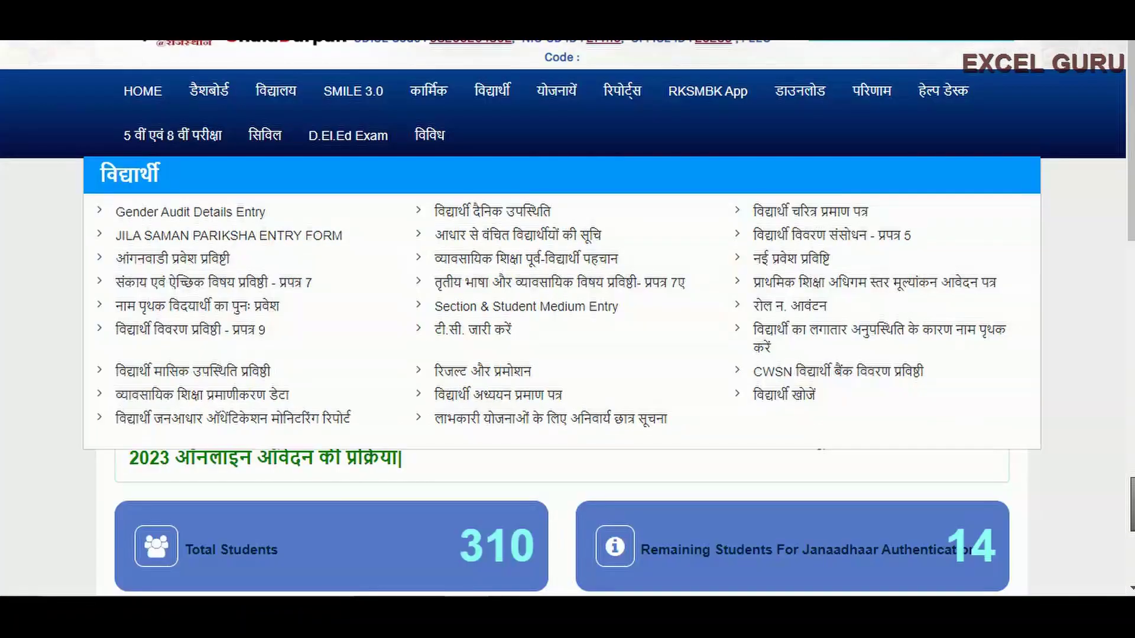
{"action": "left_click", "coordinate": [494, 98]}
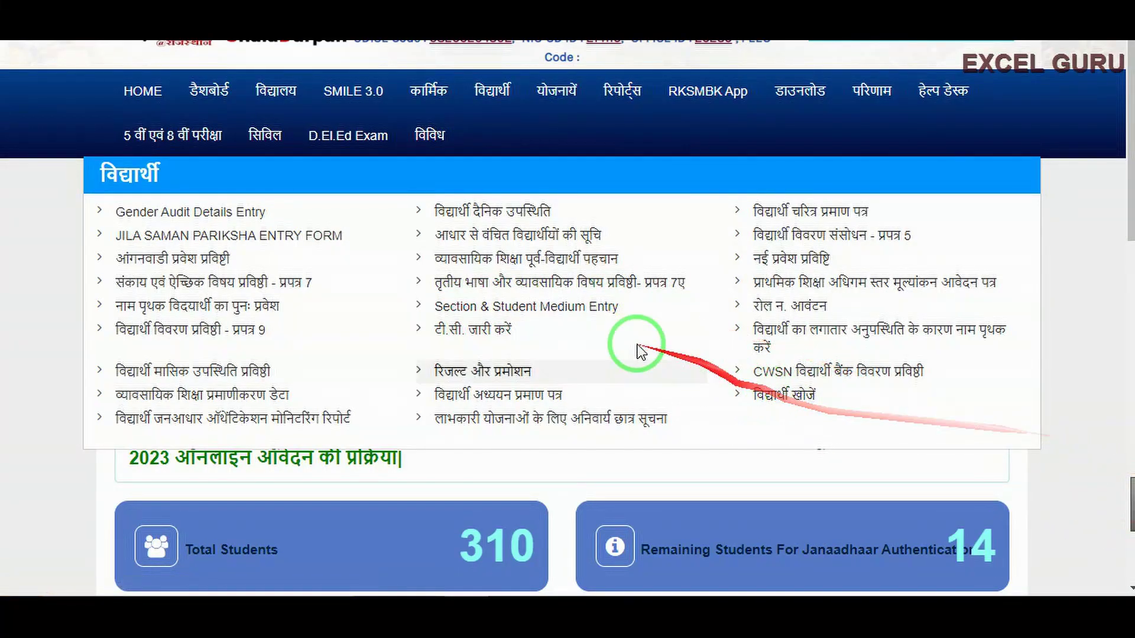
{"action": "left_click", "coordinate": [526, 314]}
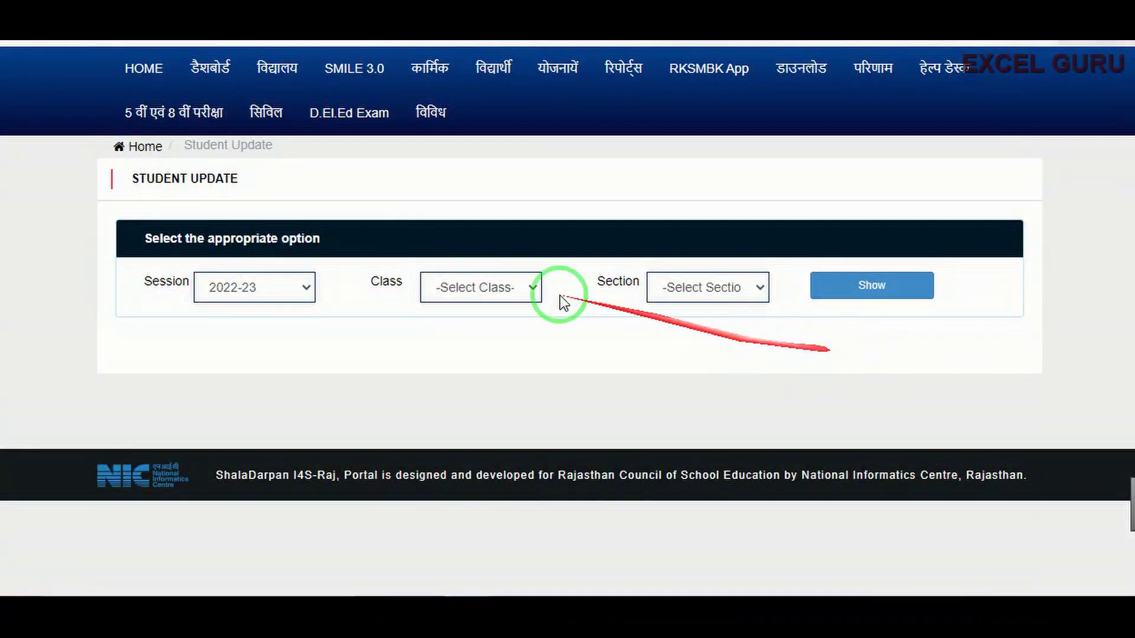
{"action": "left_click", "coordinate": [501, 291]}
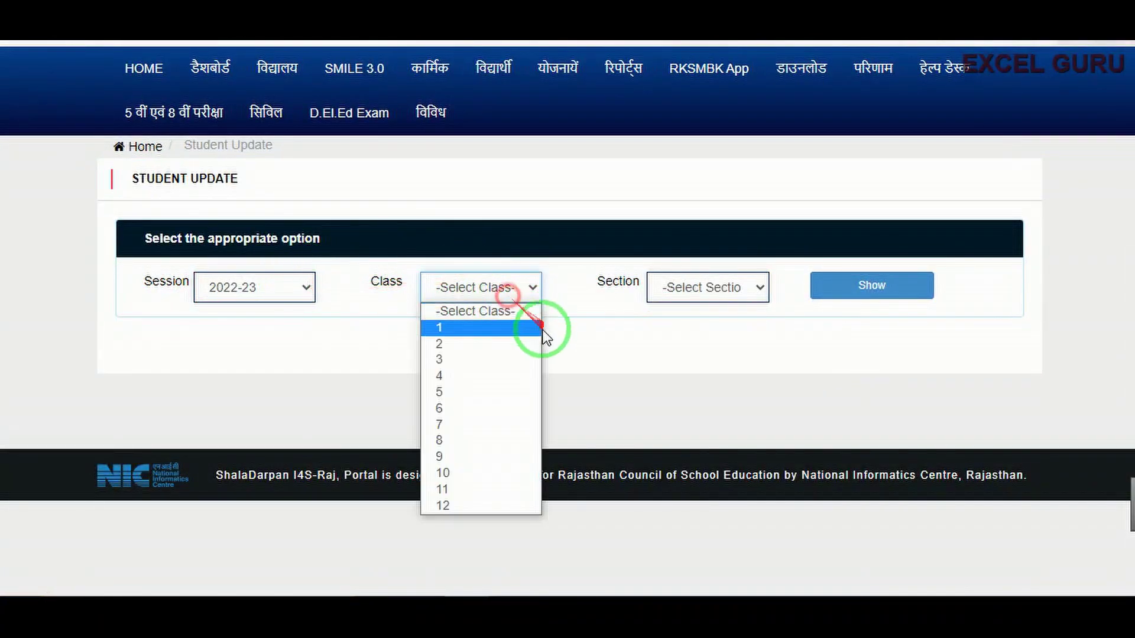
{"action": "left_click", "coordinate": [450, 441]}
{"action": "left_click", "coordinate": [720, 289]}
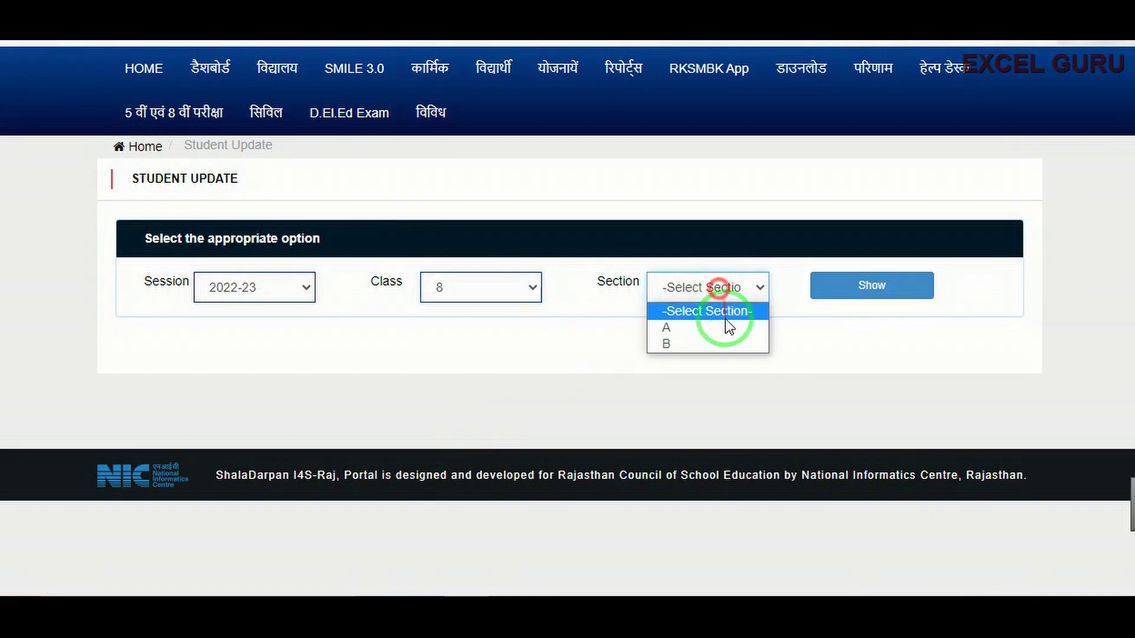
{"action": "left_click", "coordinate": [684, 328]}
{"action": "left_click", "coordinate": [869, 286]}
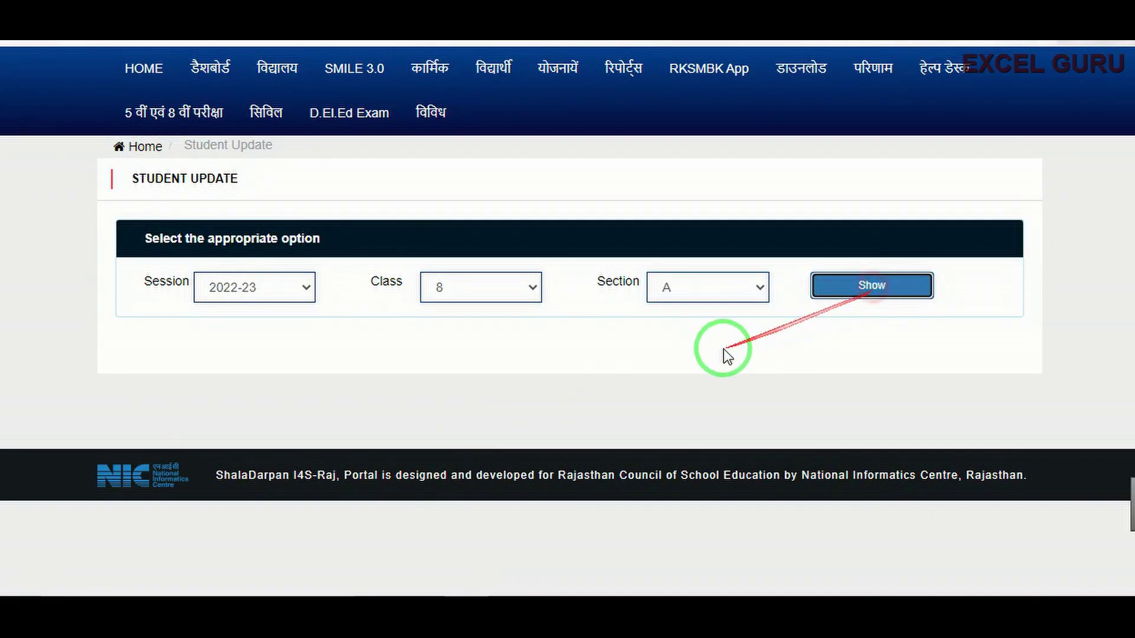
{"action": "scroll", "coordinate": [724, 353], "scroll_direction": "down", "scroll_amount": 3}
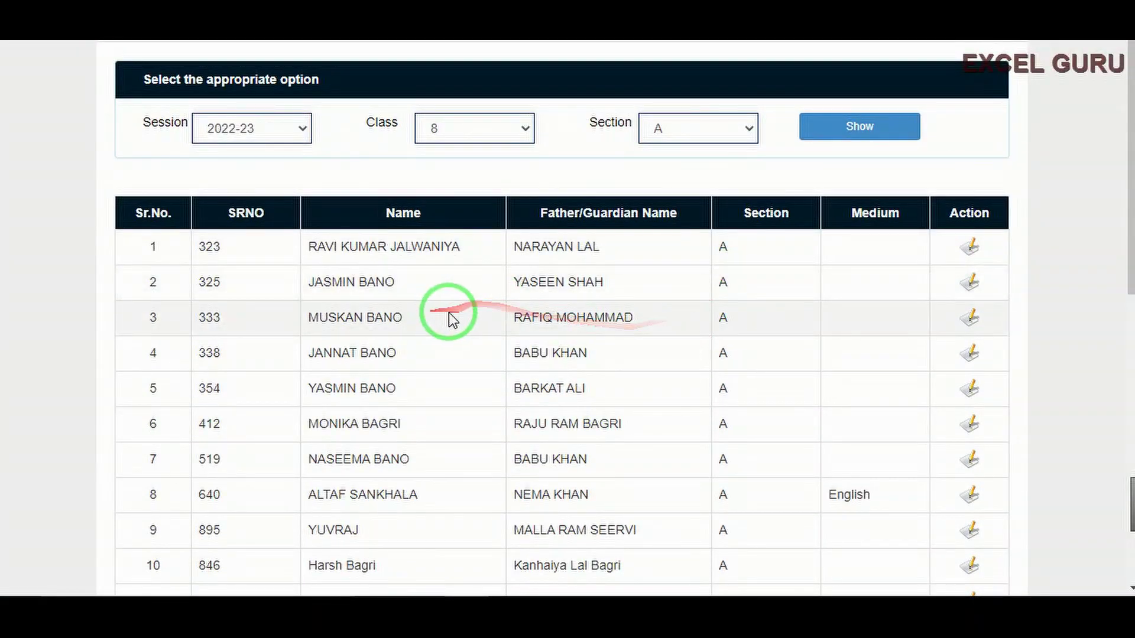
{"action": "scroll", "coordinate": [467, 325], "scroll_direction": "down", "scroll_amount": 3}
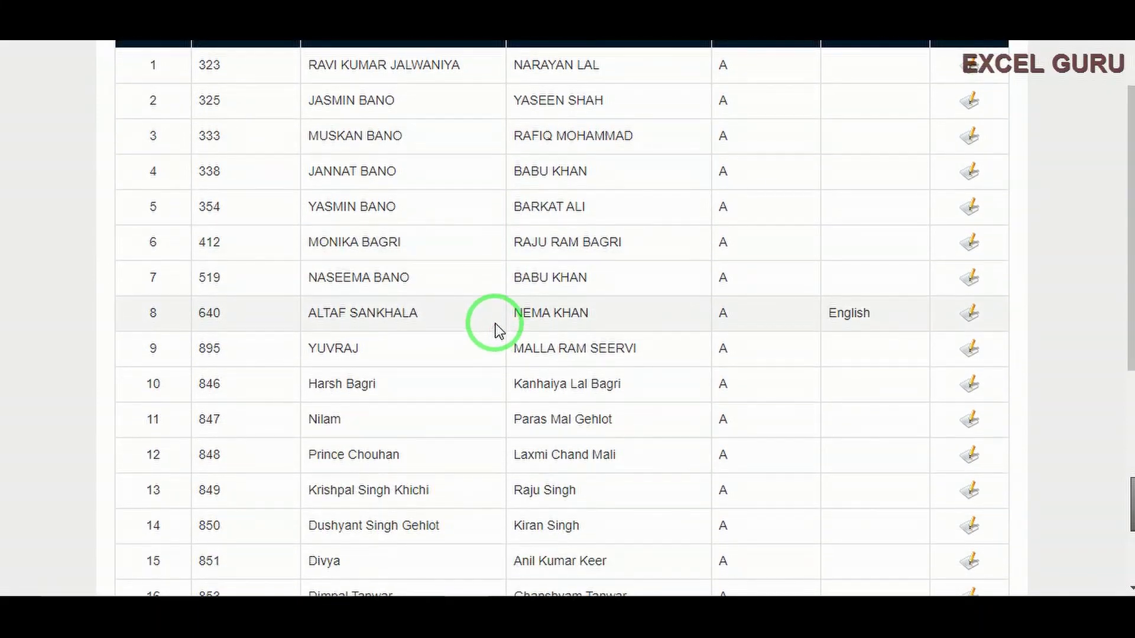
{"action": "scroll", "coordinate": [886, 408], "scroll_direction": "down", "scroll_amount": 6}
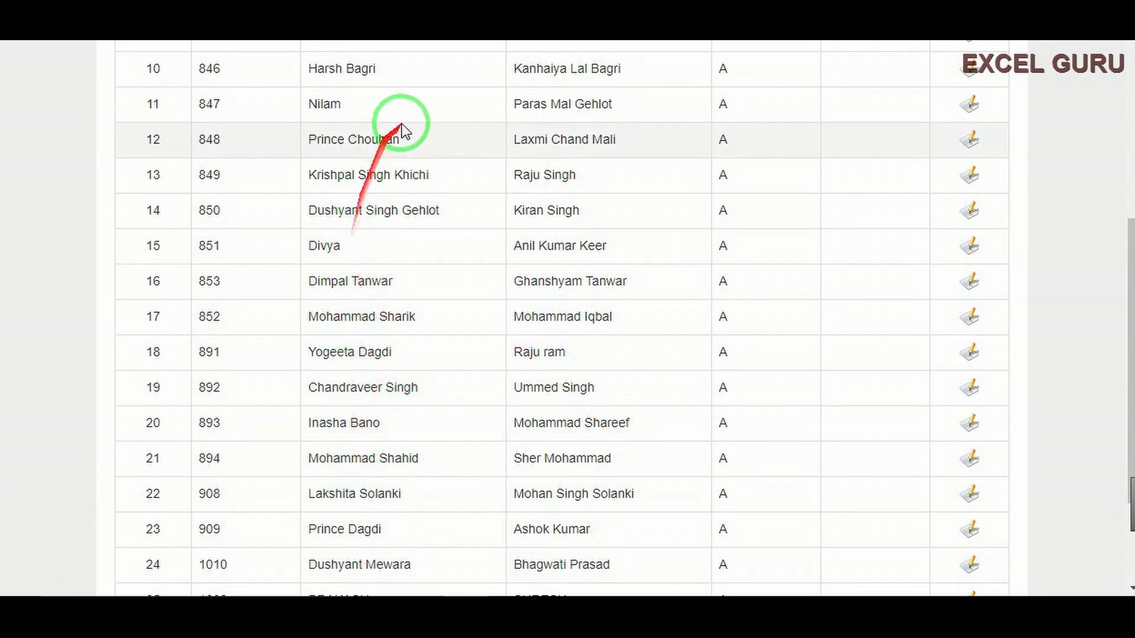
- Change the row-19 student's exam medium to English and save the row
{"action": "left_click", "coordinate": [972, 392]}
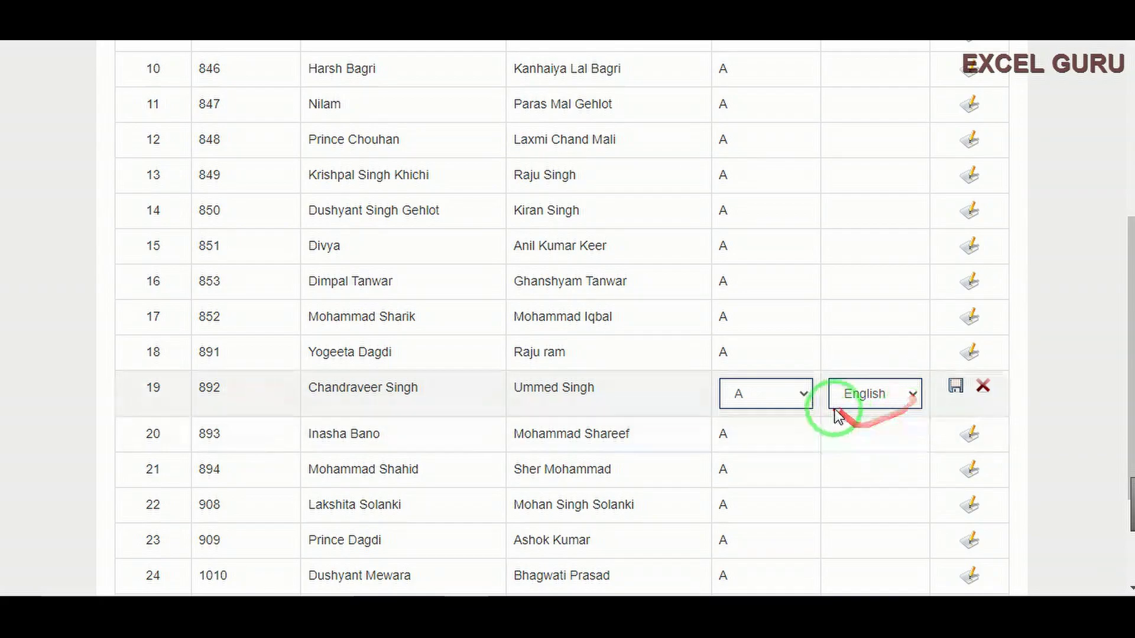
{"action": "left_click", "coordinate": [956, 390]}
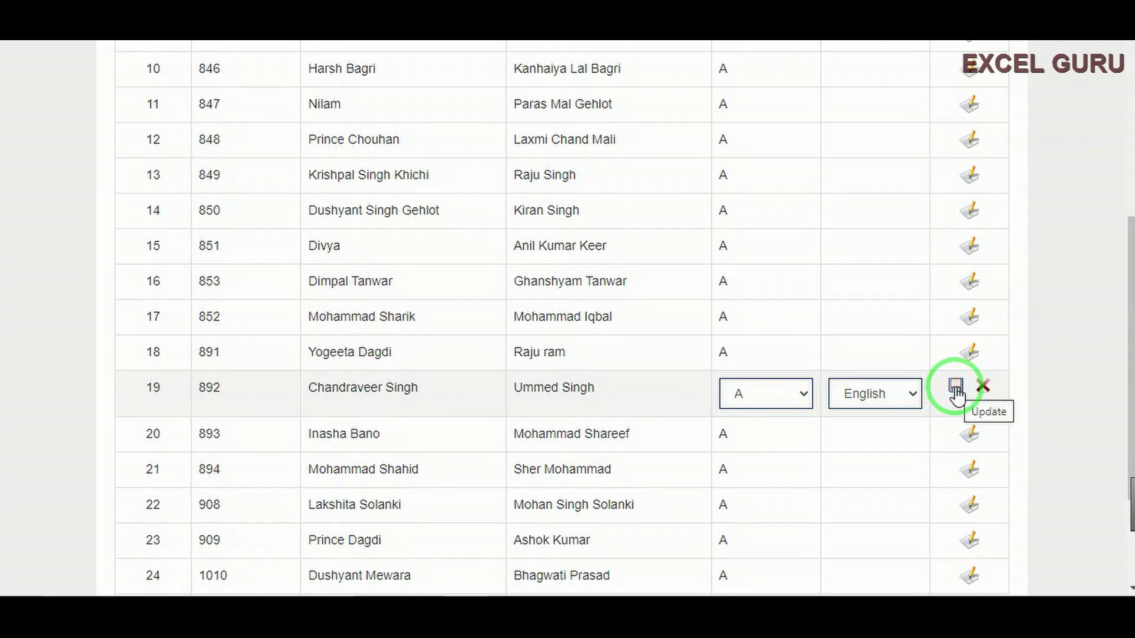
{"action": "left_click", "coordinate": [917, 395]}
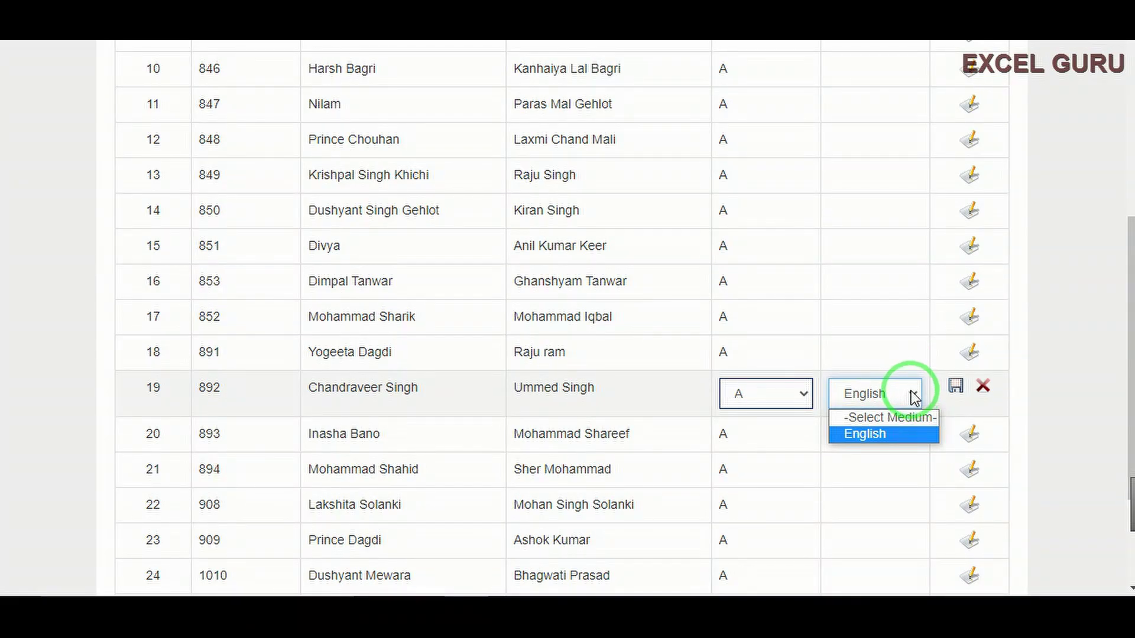
{"action": "left_click", "coordinate": [872, 436]}
{"action": "left_click", "coordinate": [956, 386]}
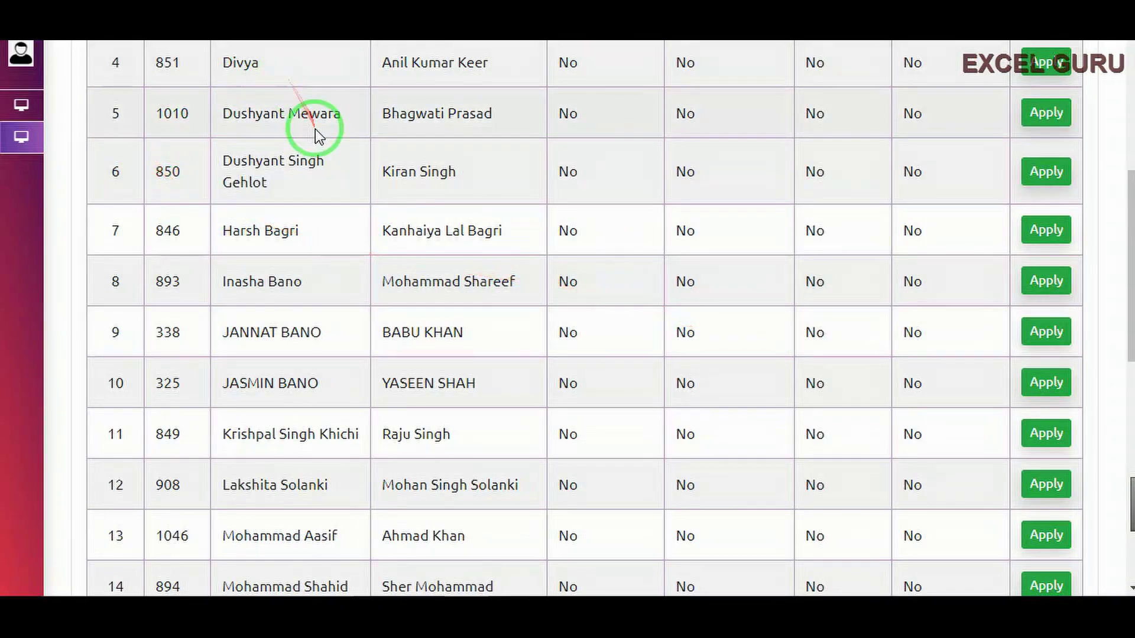
- Start the row-2 student's exam application and review the student detail form
{"action": "scroll", "coordinate": [315, 129], "scroll_direction": "up", "scroll_amount": 2}
{"action": "scroll", "coordinate": [313, 126], "scroll_direction": "up", "scroll_amount": 4}
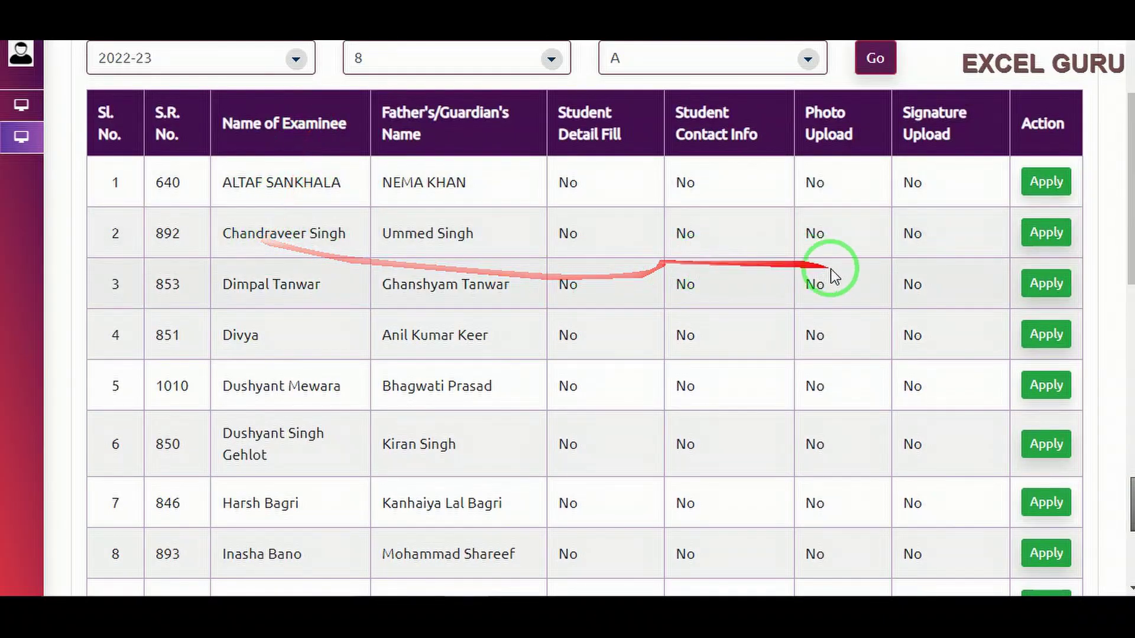
{"action": "left_click", "coordinate": [1024, 239]}
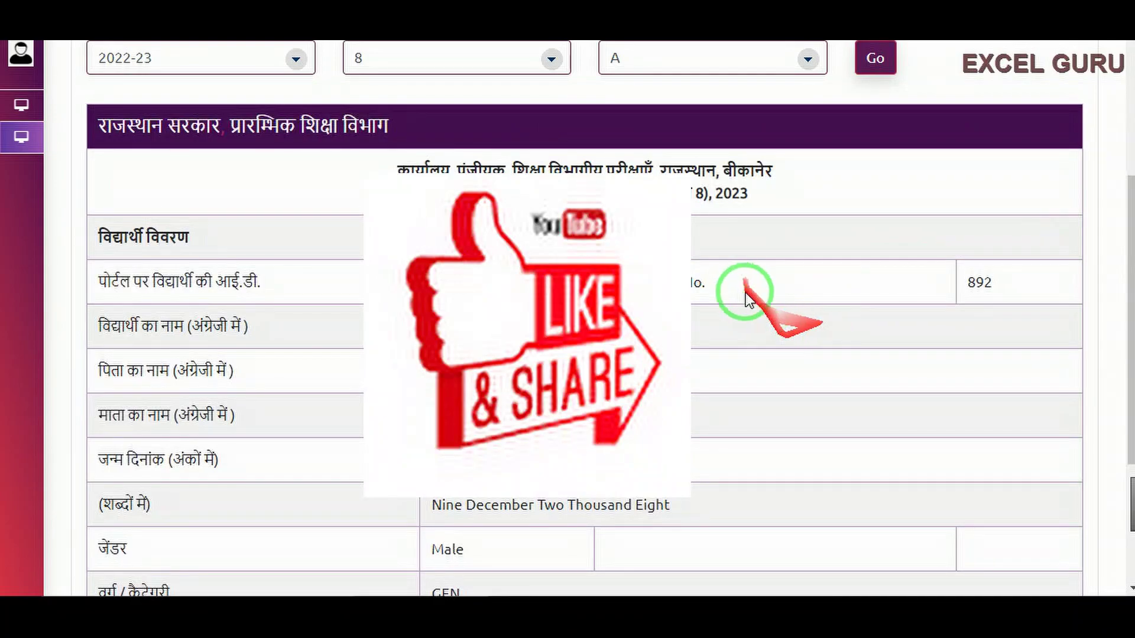
{"action": "scroll", "coordinate": [688, 266], "scroll_direction": "down", "scroll_amount": 3}
{"action": "scroll", "coordinate": [689, 266], "scroll_direction": "down", "scroll_amount": 3}
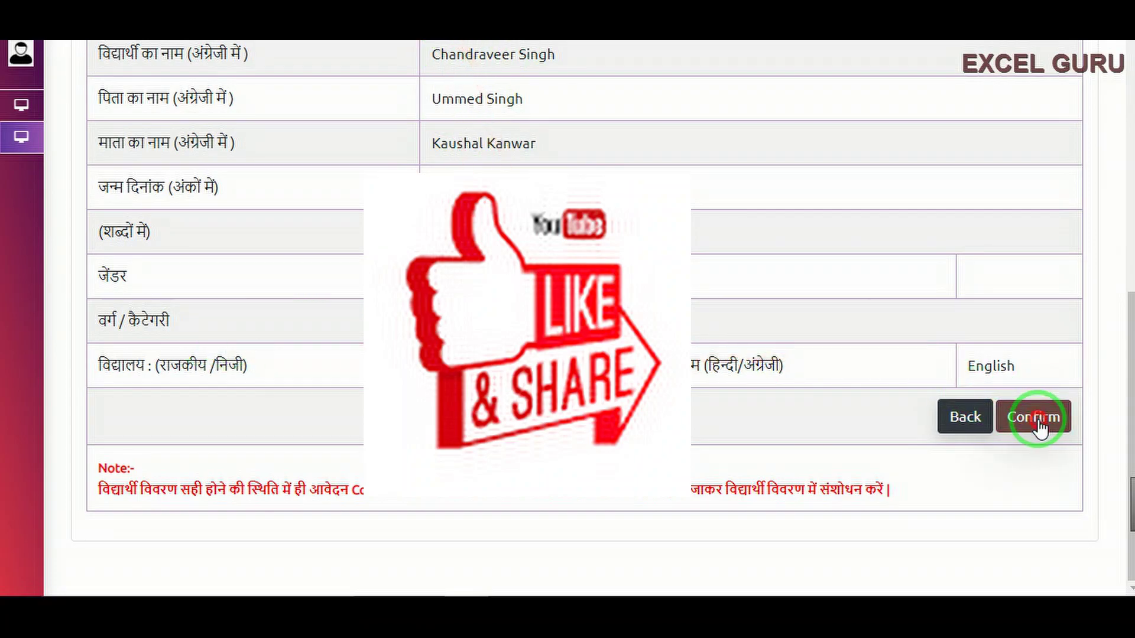
{"action": "scroll", "coordinate": [1034, 418], "scroll_direction": "up", "scroll_amount": 1}
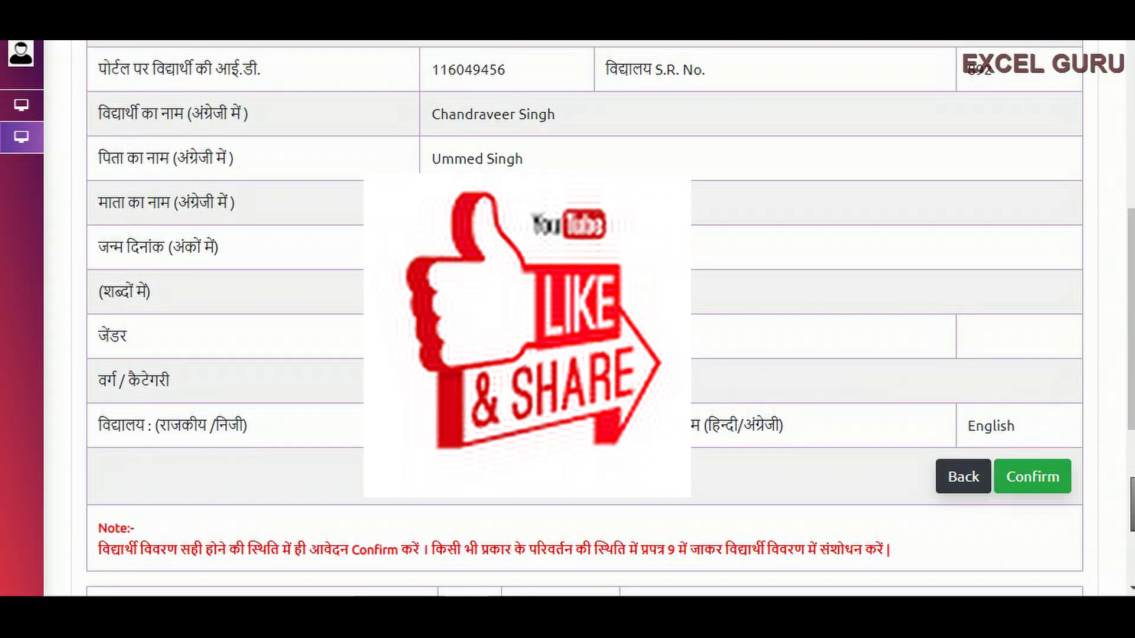
{"action": "scroll", "coordinate": [586, 319], "scroll_direction": "down", "scroll_amount": 2}
{"action": "scroll", "coordinate": [544, 259], "scroll_direction": "down", "scroll_amount": 5}
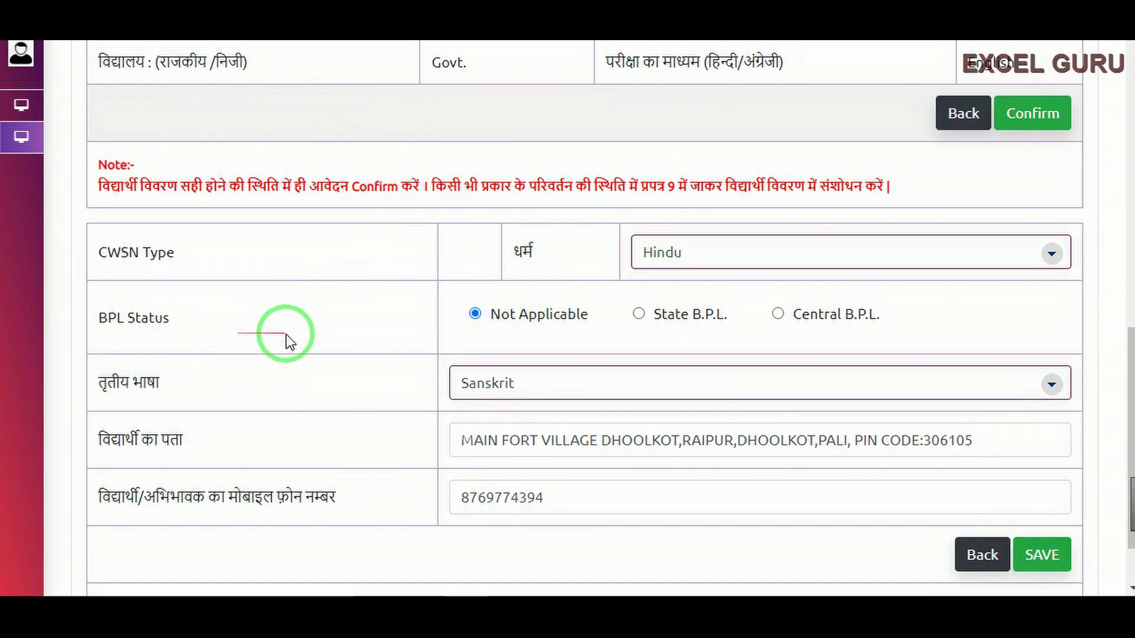
- Save the extra form with religion Hindu, BPL Not Applicable and Sanskrit third language
{"action": "scroll", "coordinate": [349, 337], "scroll_direction": "down", "scroll_amount": 2}
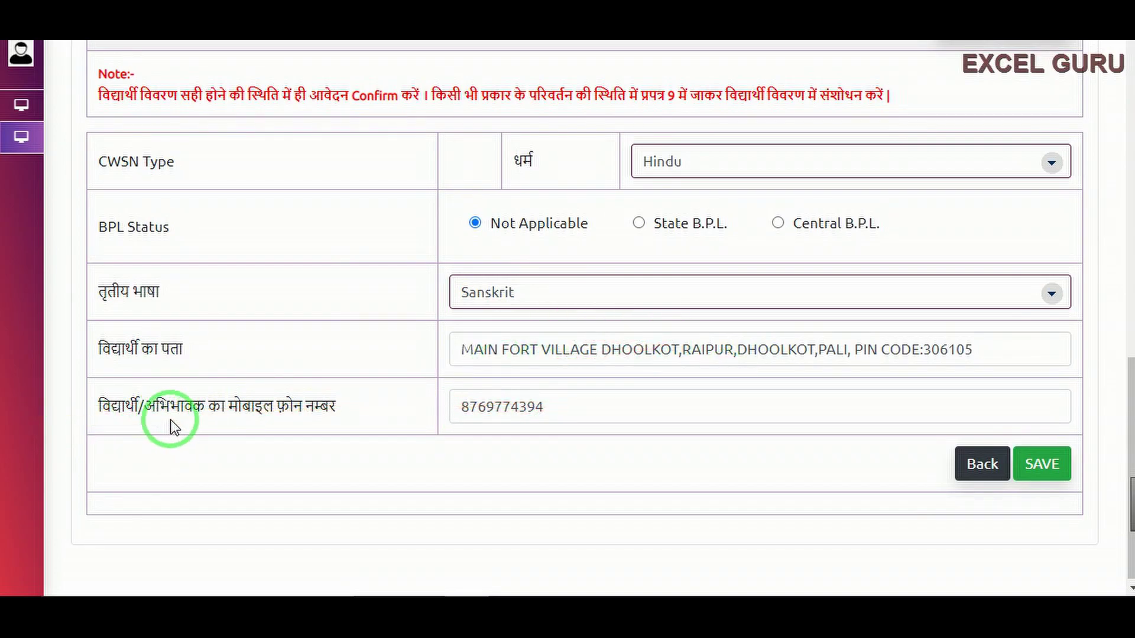
{"action": "scroll", "coordinate": [464, 411], "scroll_direction": "down", "scroll_amount": 1}
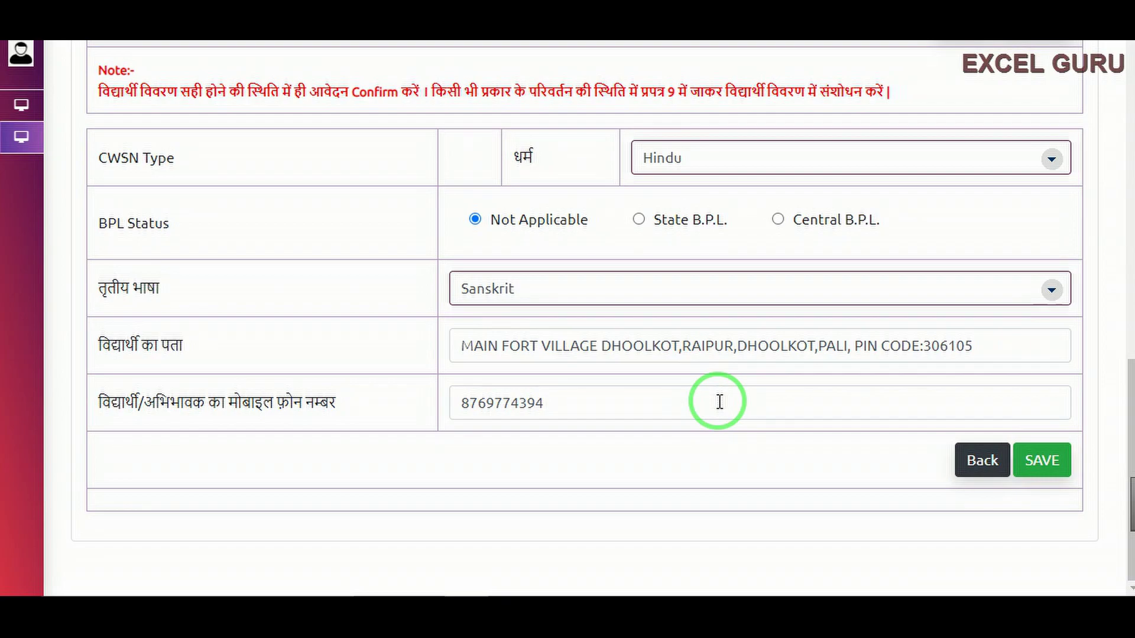
{"action": "left_click", "coordinate": [1045, 464]}
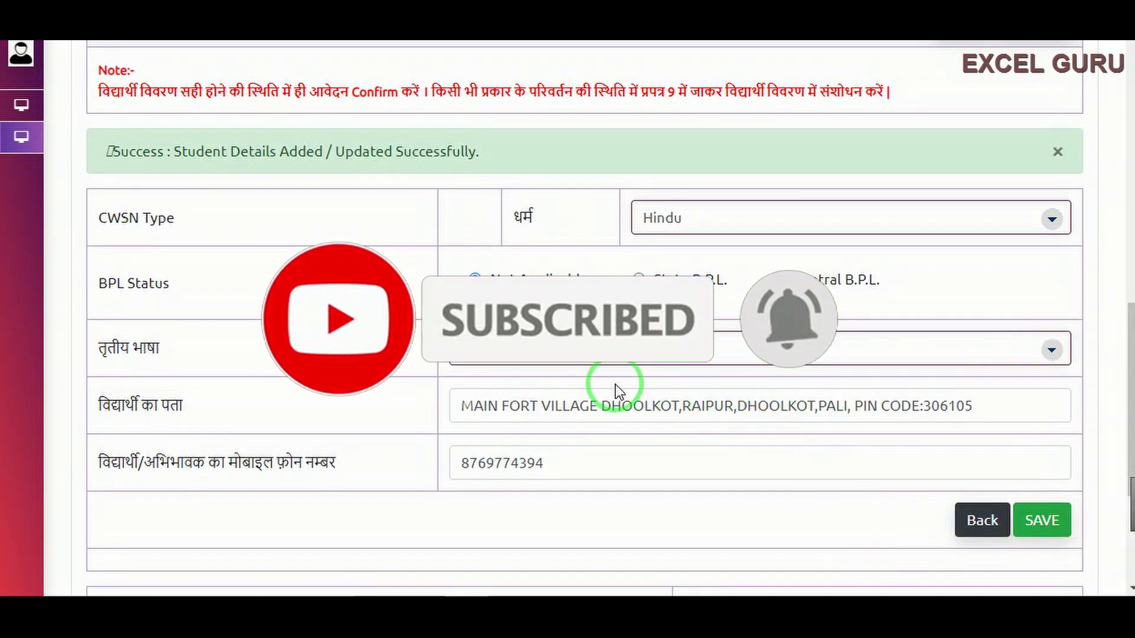
{"action": "scroll", "coordinate": [619, 374], "scroll_direction": "down", "scroll_amount": 3}
{"action": "scroll", "coordinate": [653, 273], "scroll_direction": "down", "scroll_amount": 2}
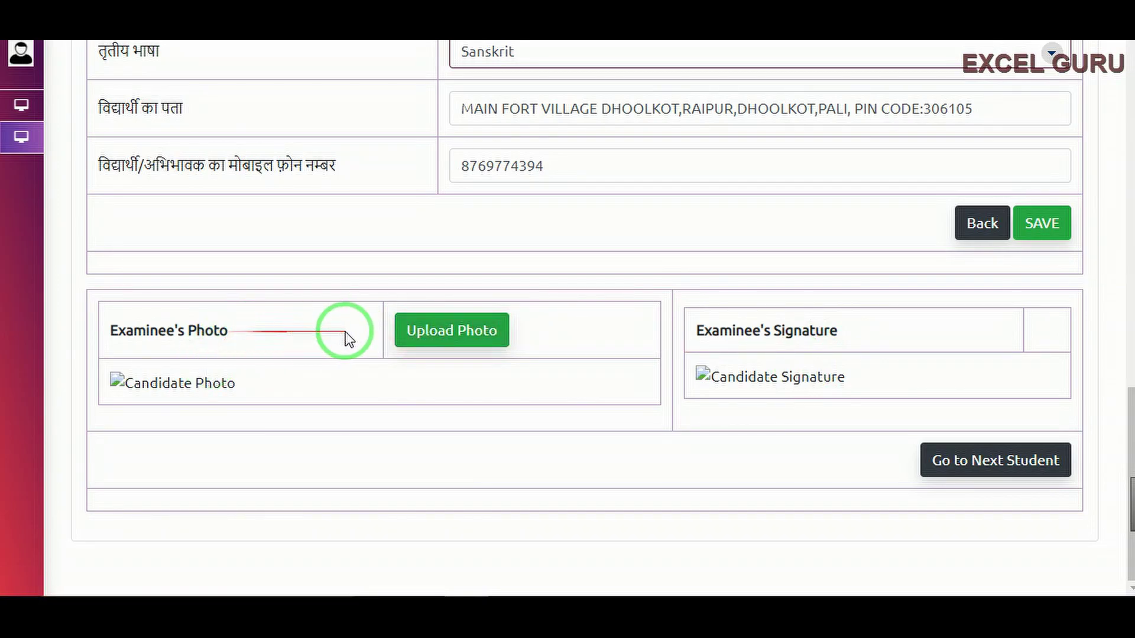
- Open the examinee photo upload, cancel choosing a file and close it without a photo
{"action": "left_click", "coordinate": [308, 332]}
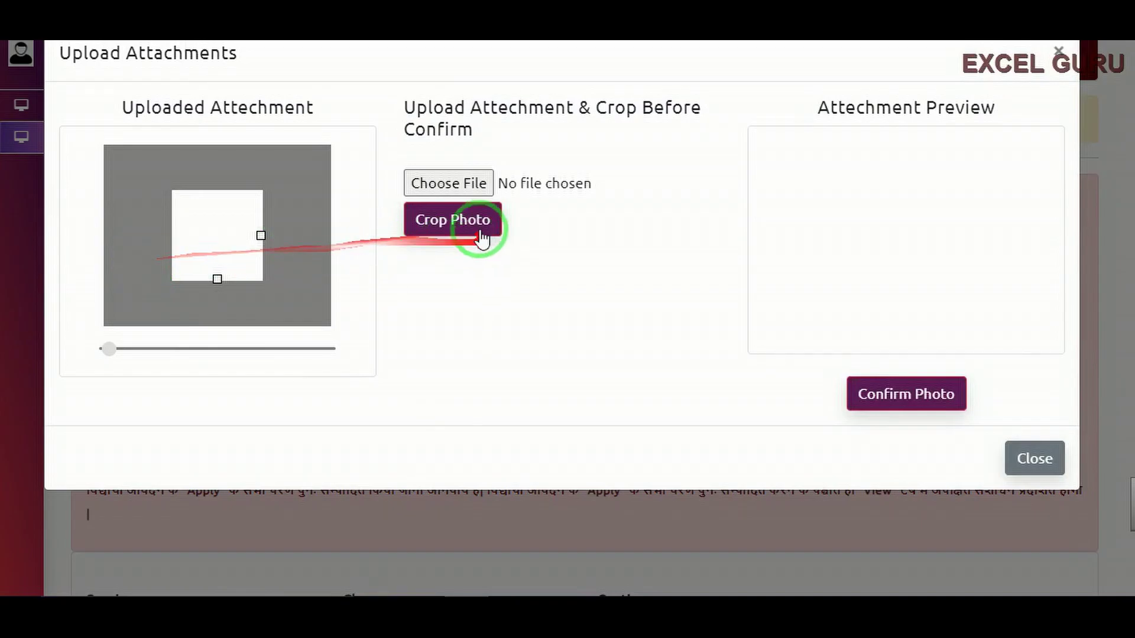
{"action": "left_click", "coordinate": [459, 186]}
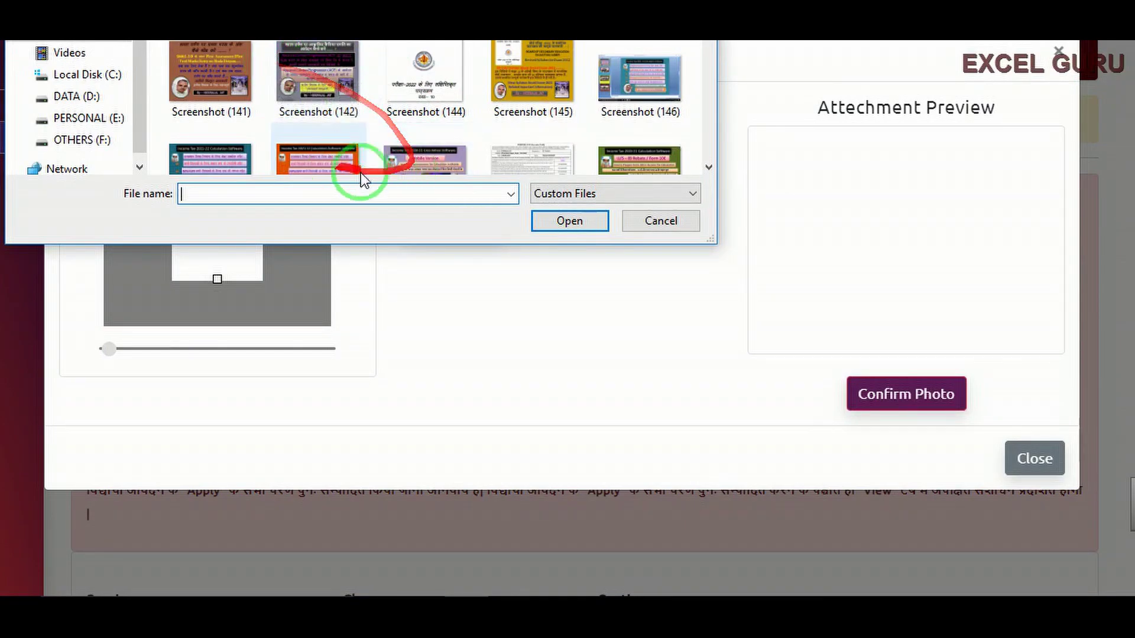
{"action": "left_click", "coordinate": [663, 225]}
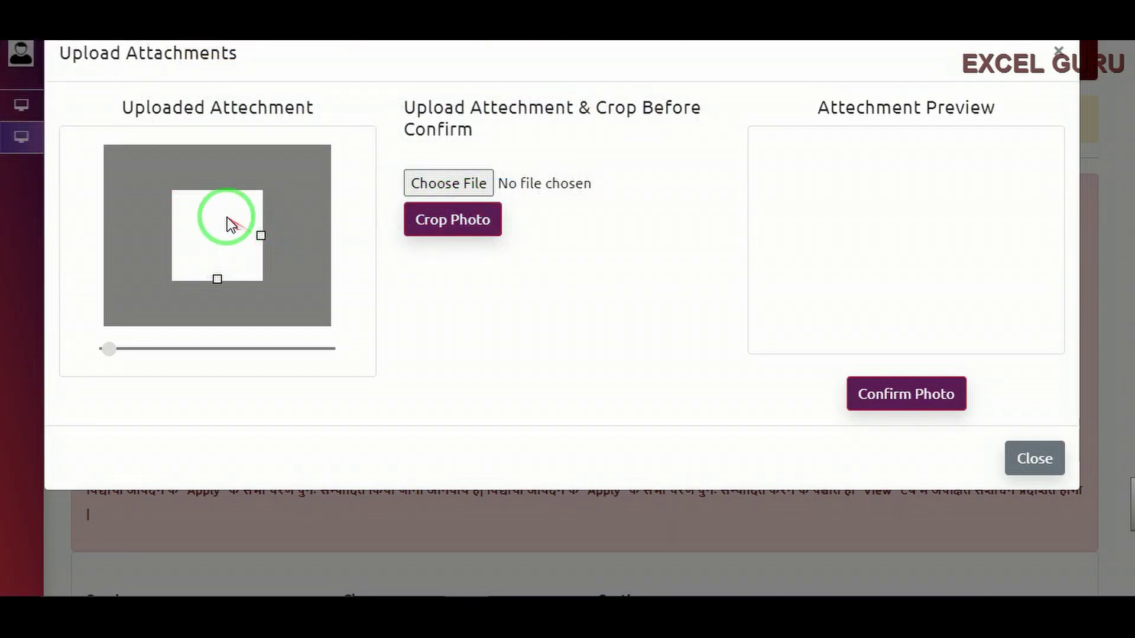
{"action": "left_click", "coordinate": [896, 393]}
{"action": "scroll", "coordinate": [426, 249], "scroll_direction": "down", "scroll_amount": 5}
{"action": "scroll", "coordinate": [459, 207], "scroll_direction": "down", "scroll_amount": 5}
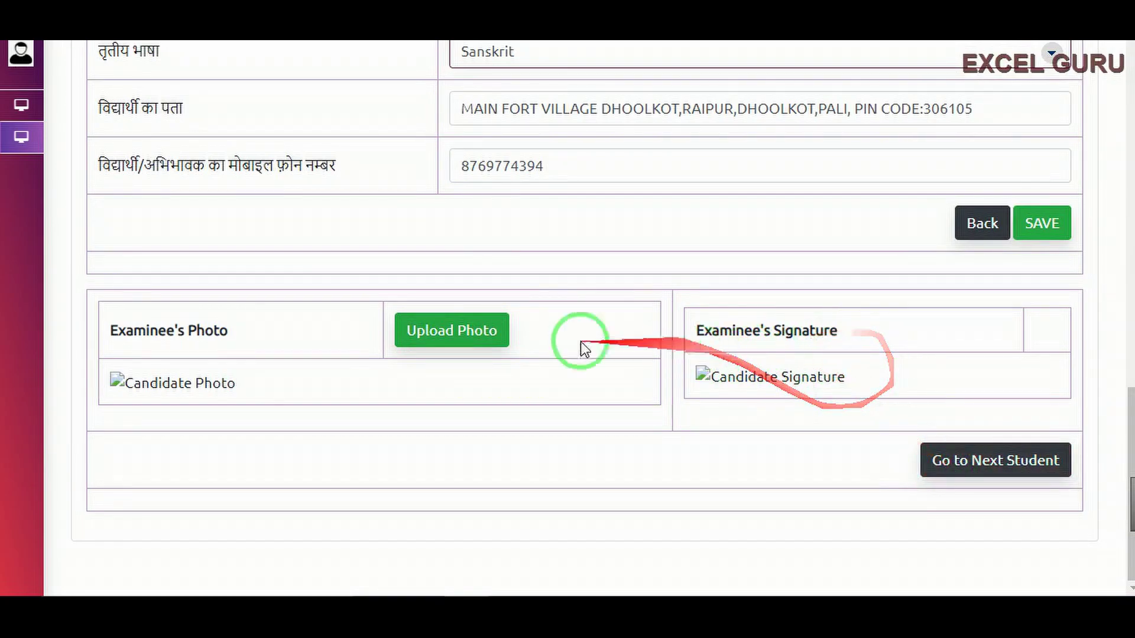
{"action": "left_click", "coordinate": [962, 473]}
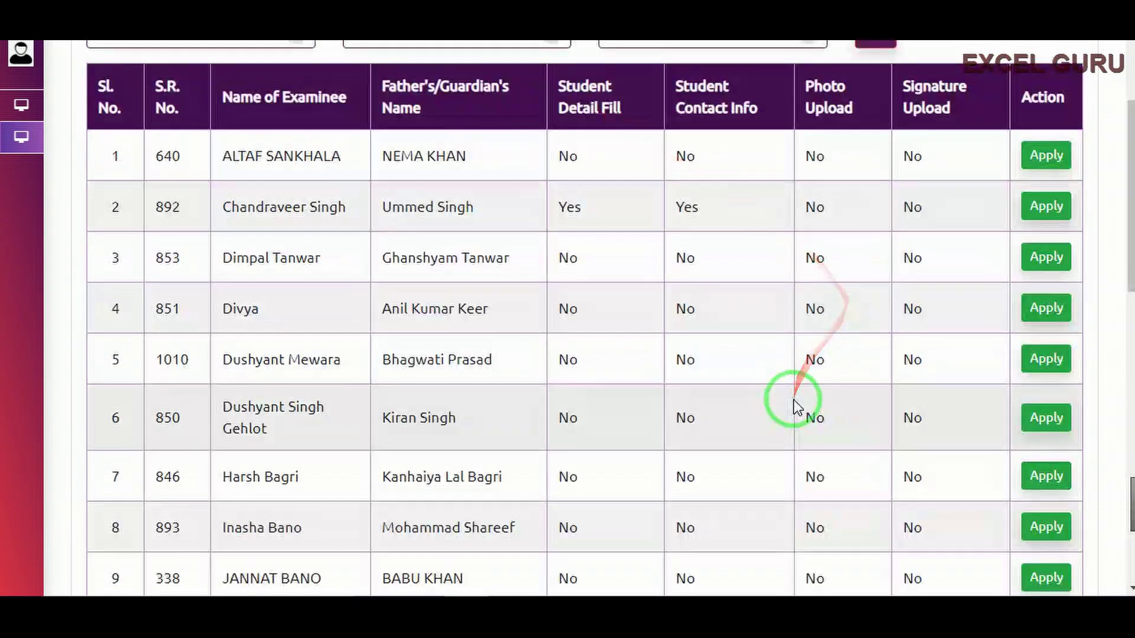